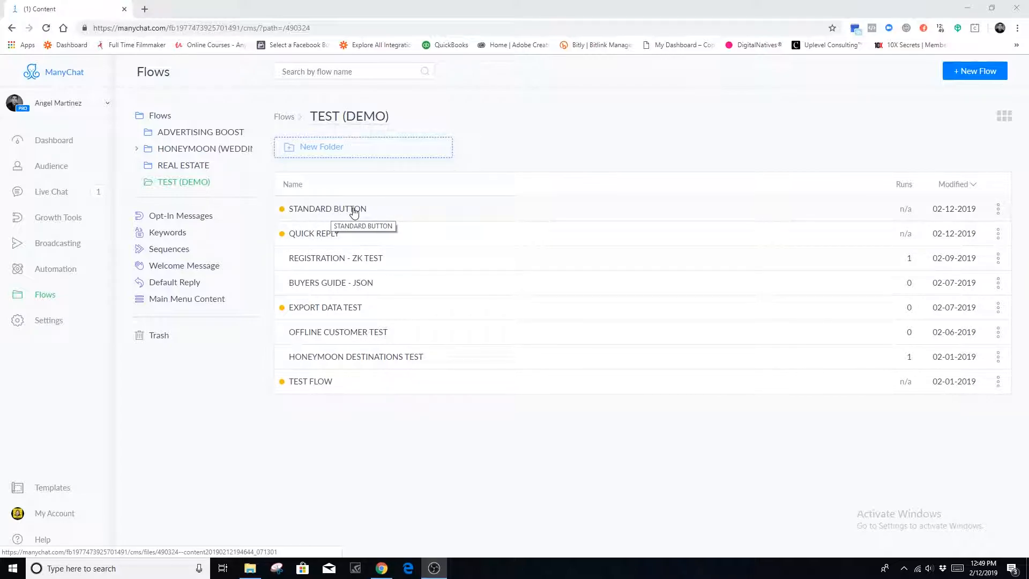
Step: Open the QUICK REPLY flow and select its starting Send Message step for editing
left_click(338, 234)
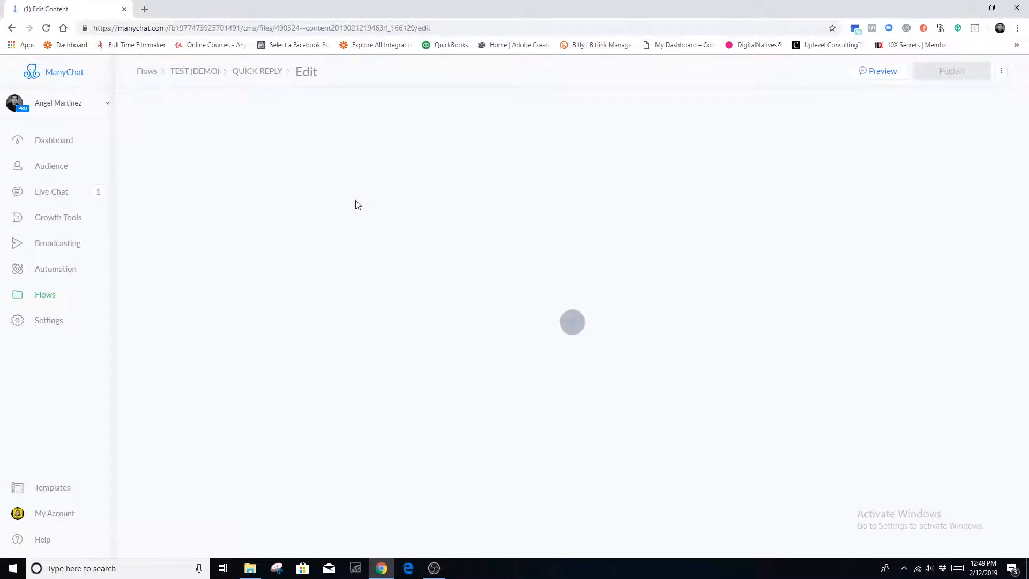
left_click(627, 337)
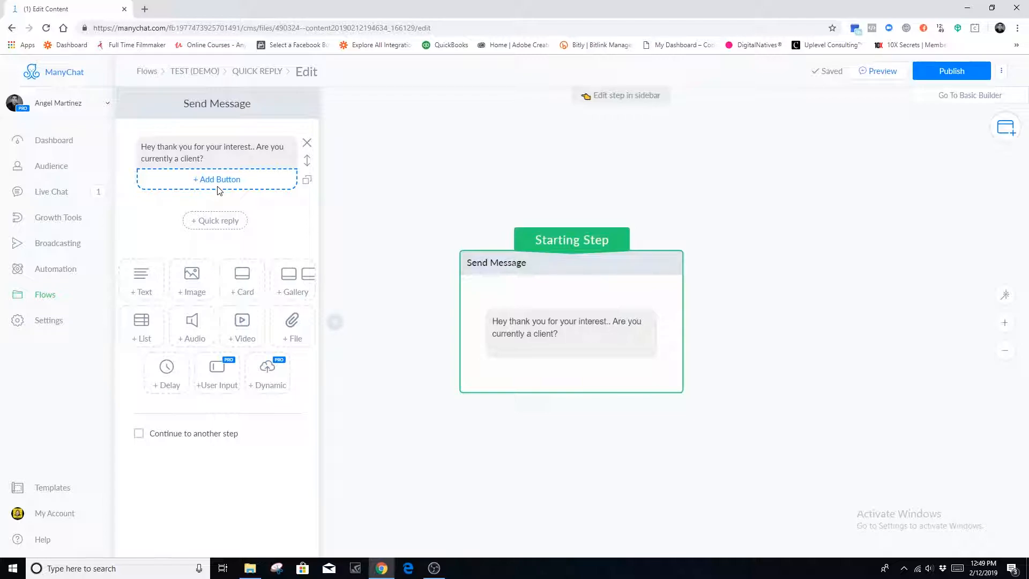
left_click(211, 225)
left_click(154, 216)
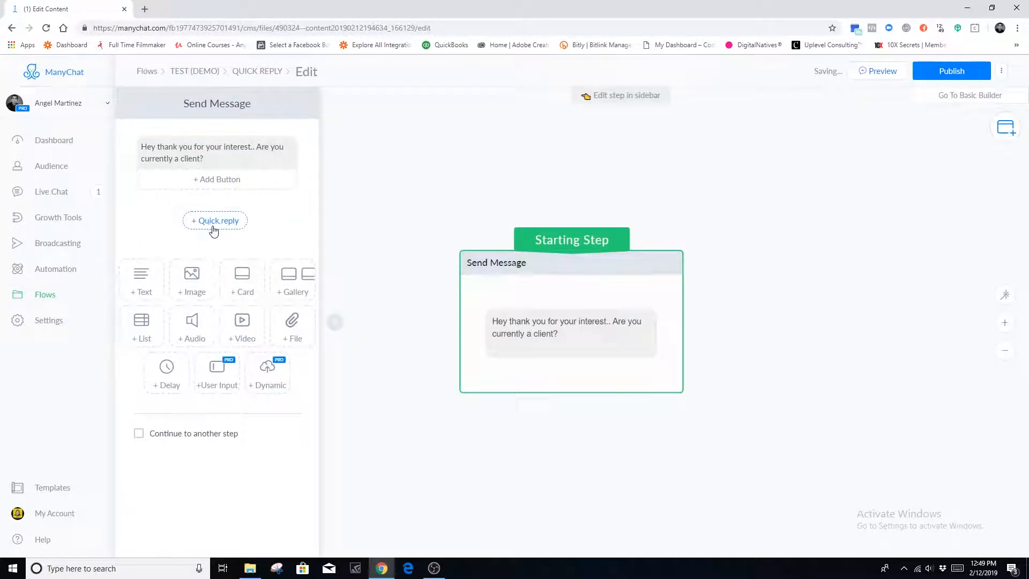
left_click(217, 158)
left_click_drag(217, 159, 146, 135)
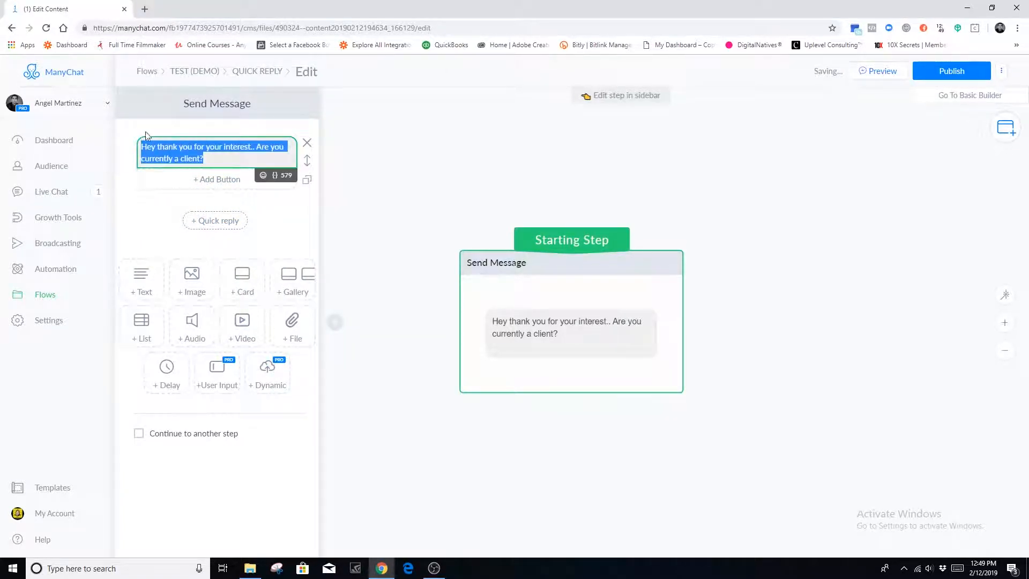
left_click(220, 159)
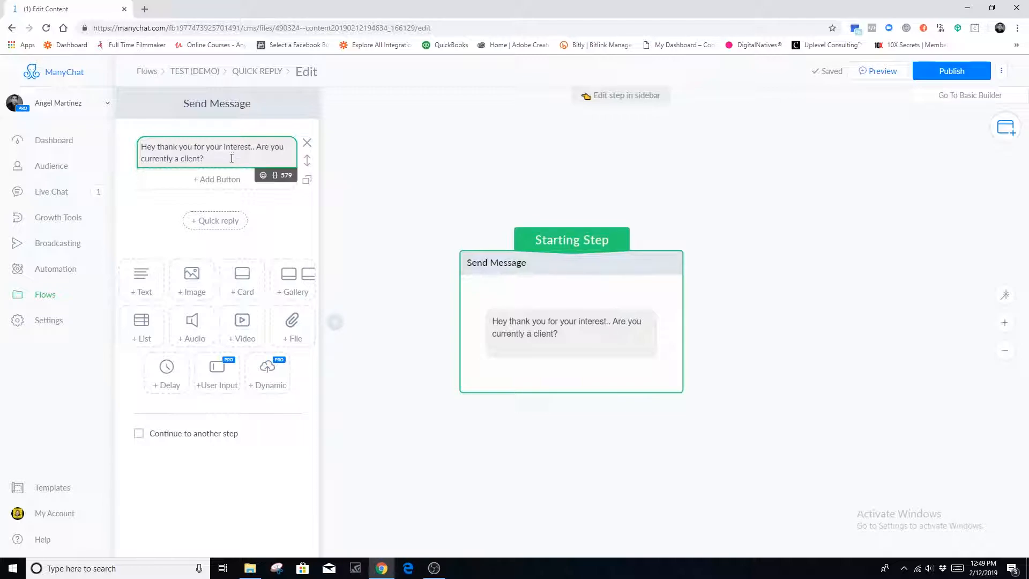
key("BackSpace")
Step: Add two quick replies, "Yes" and "No", to the starting message
left_click(194, 223)
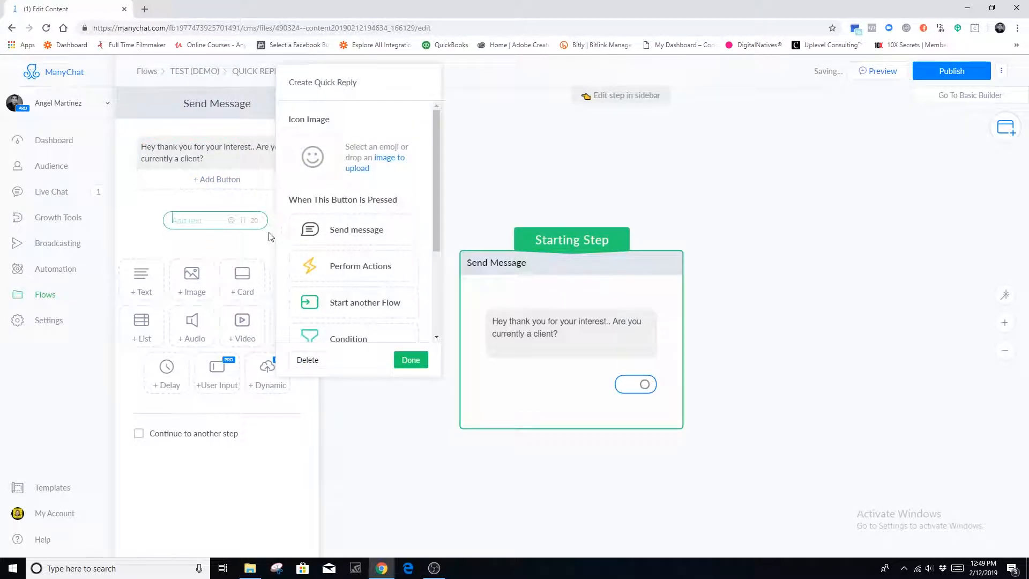
type("Yes")
left_click(177, 246)
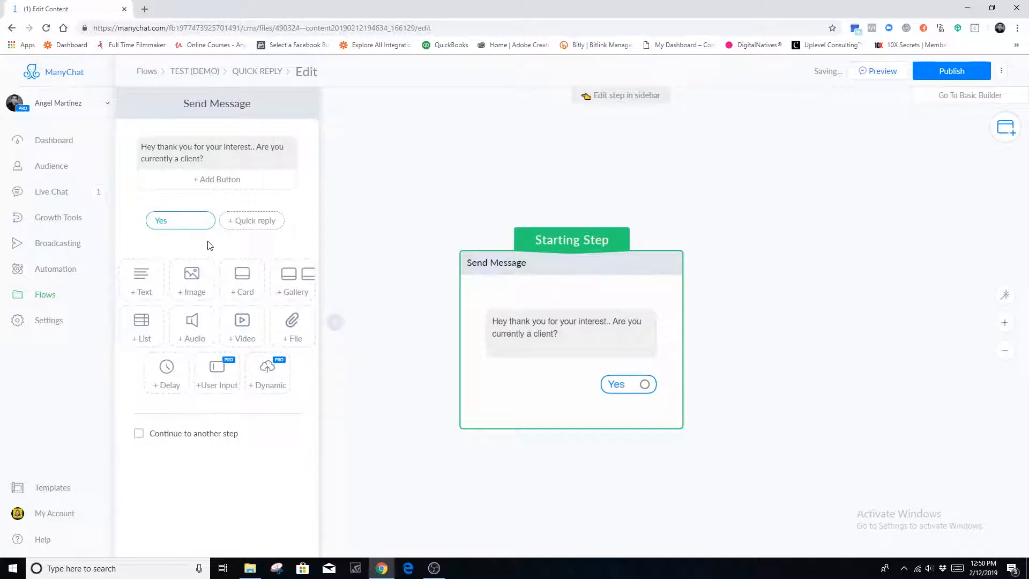
left_click(259, 227)
type("No")
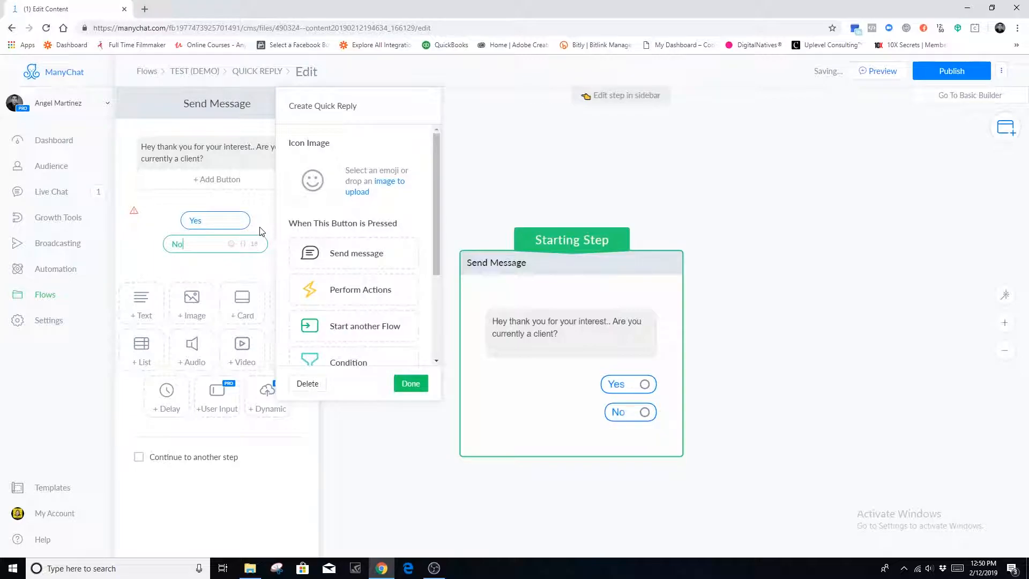
left_click(149, 248)
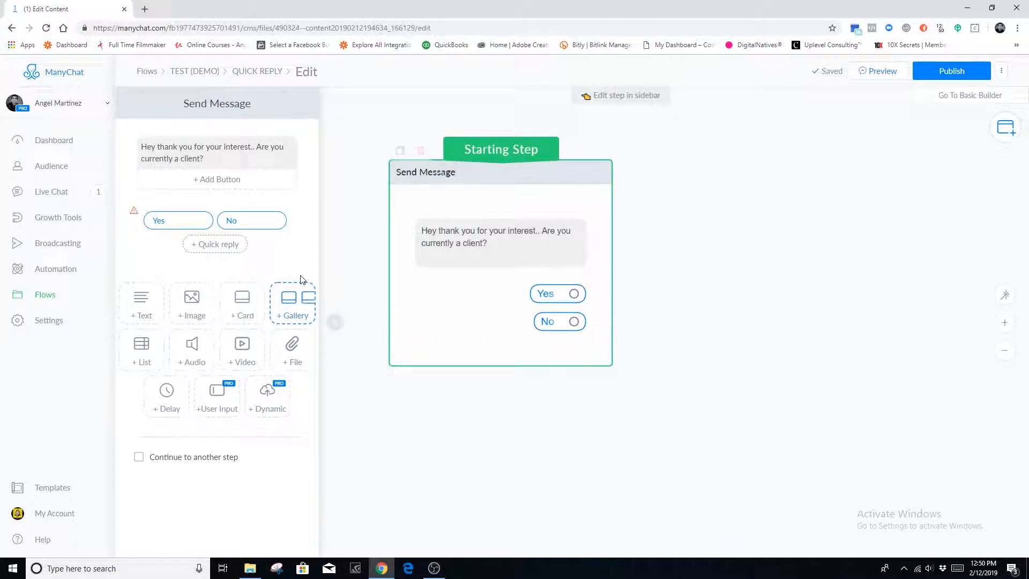
Step: Link the Yes quick reply to a new message step and place a 3-second typing delay above its text block
left_click(171, 220)
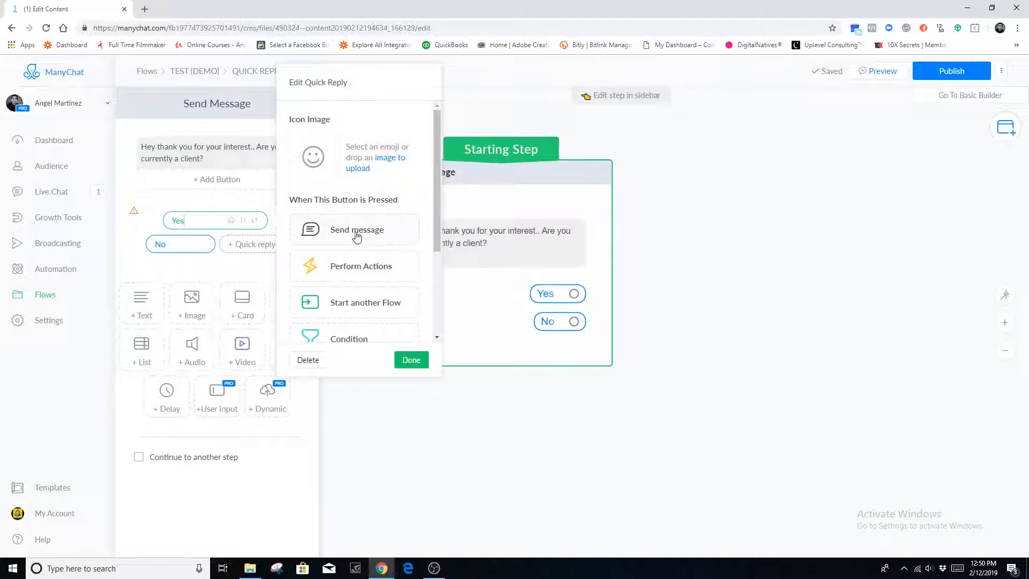
left_click(356, 233)
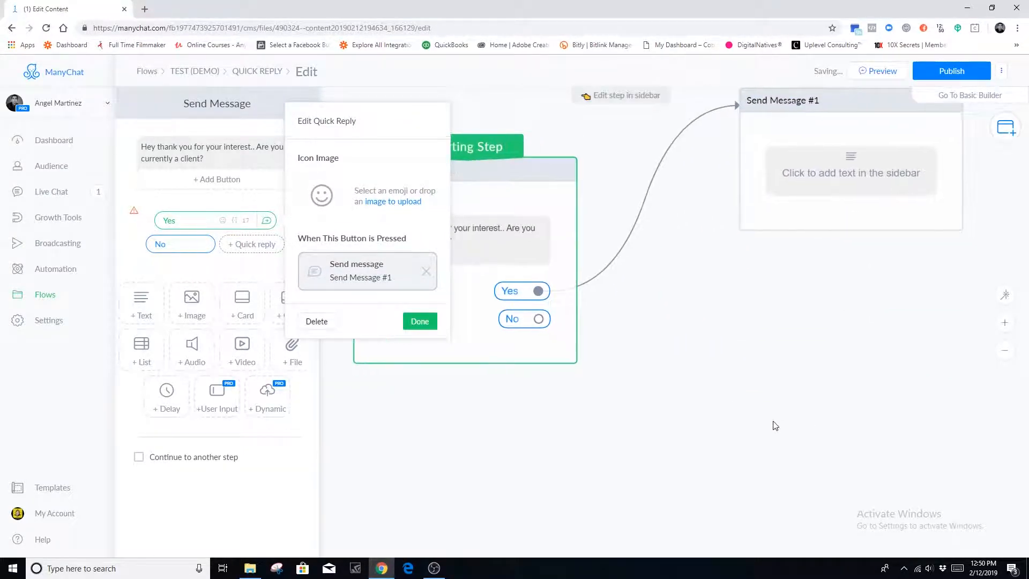
left_click(837, 179)
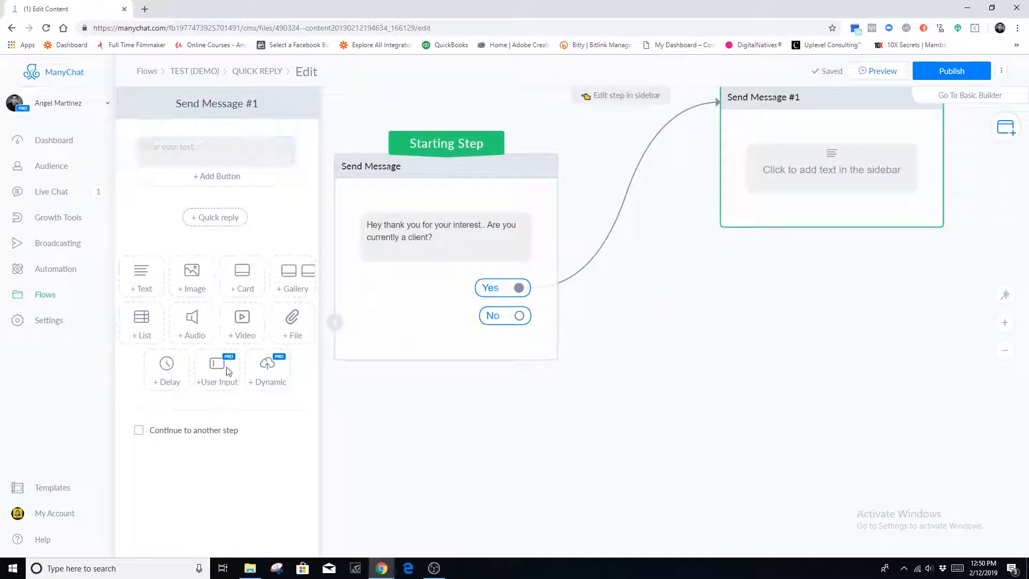
left_click(166, 368)
left_click_drag(308, 230, 221, 187)
Step: Enter "Awesome! How has your experience been?" as the text of the Yes follow-up message
left_click(190, 201)
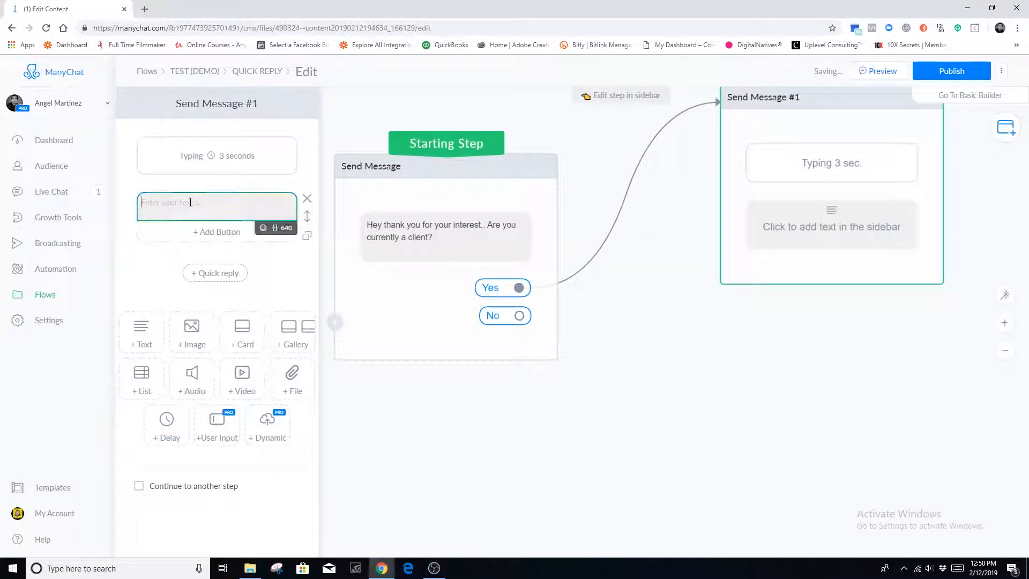
type("Awesome! ")
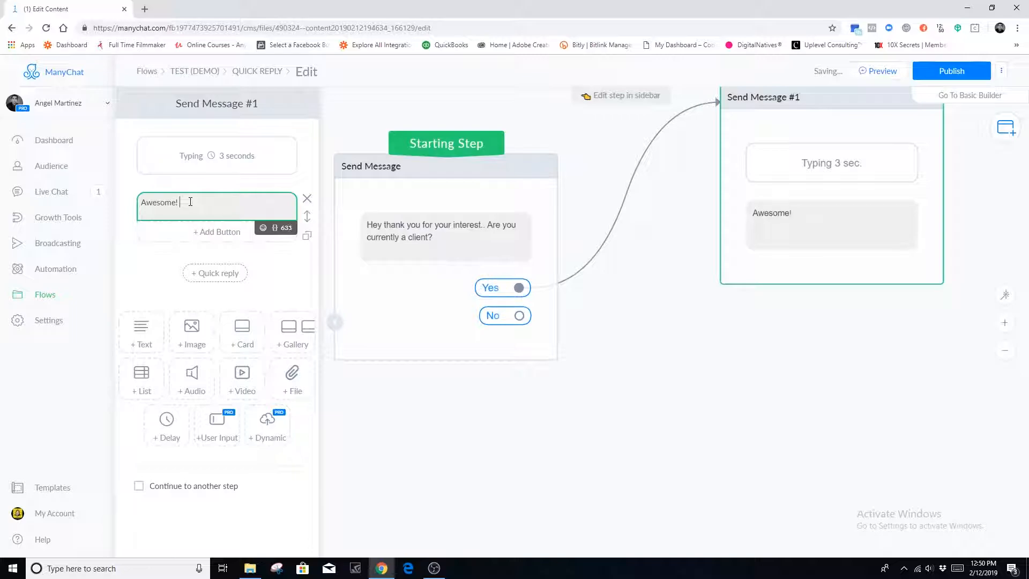
type("How was")
type("perience")
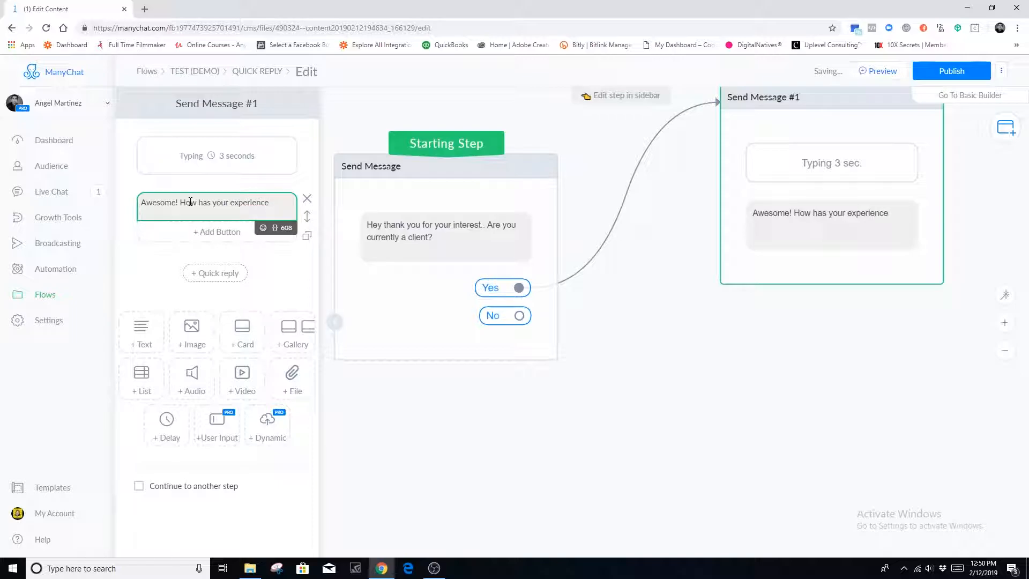
type(" been?")
Step: Reposition the Yes follow-up message on the canvas, above and to the right of the starting step
left_click(1004, 349)
left_click_drag(713, 235, 735, 167)
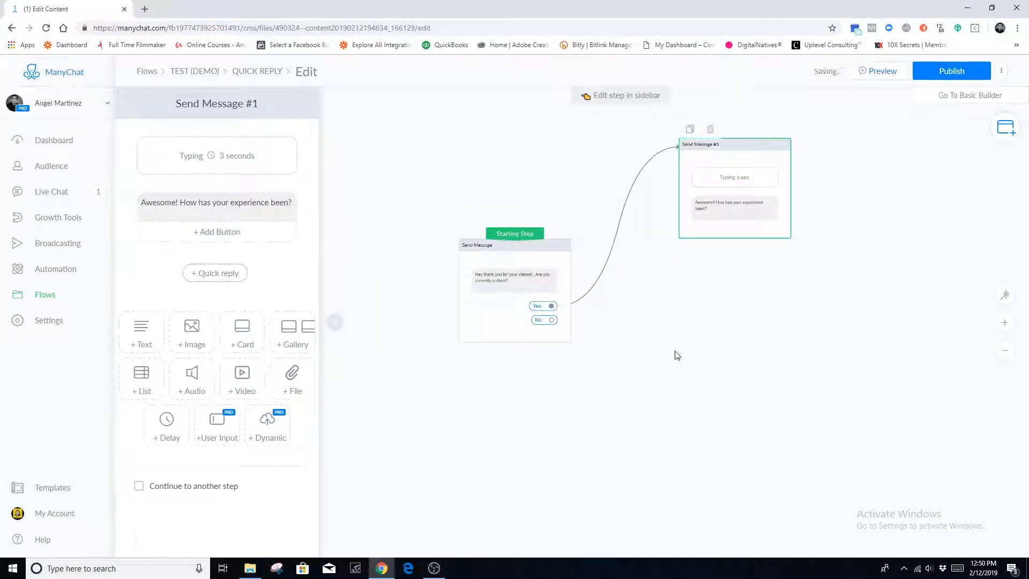
left_click(676, 326)
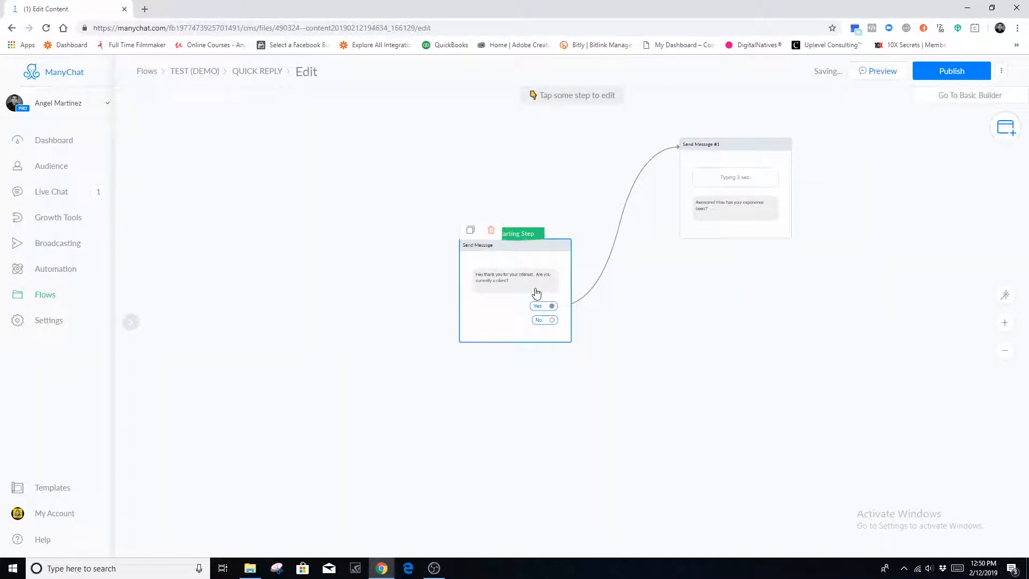
Step: Link the No quick reply to a new message step and place a 3-second typing delay above its text block
left_click(542, 313)
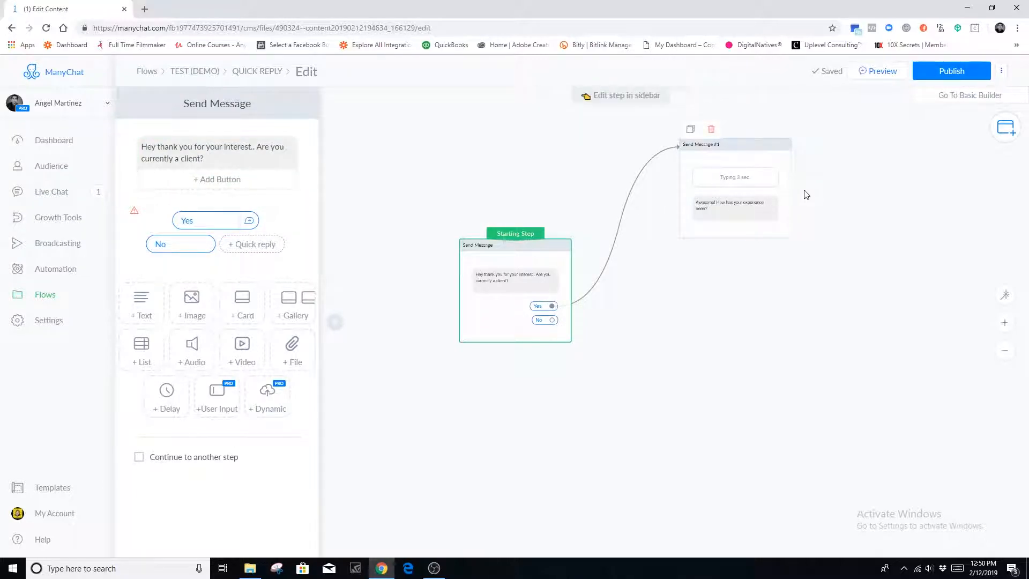
left_click(191, 248)
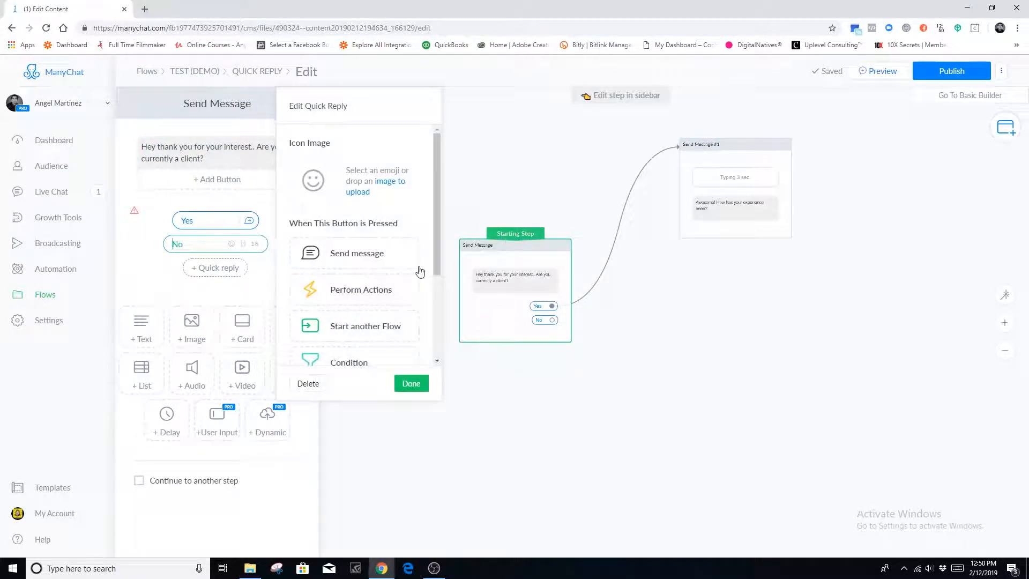
left_click(375, 253)
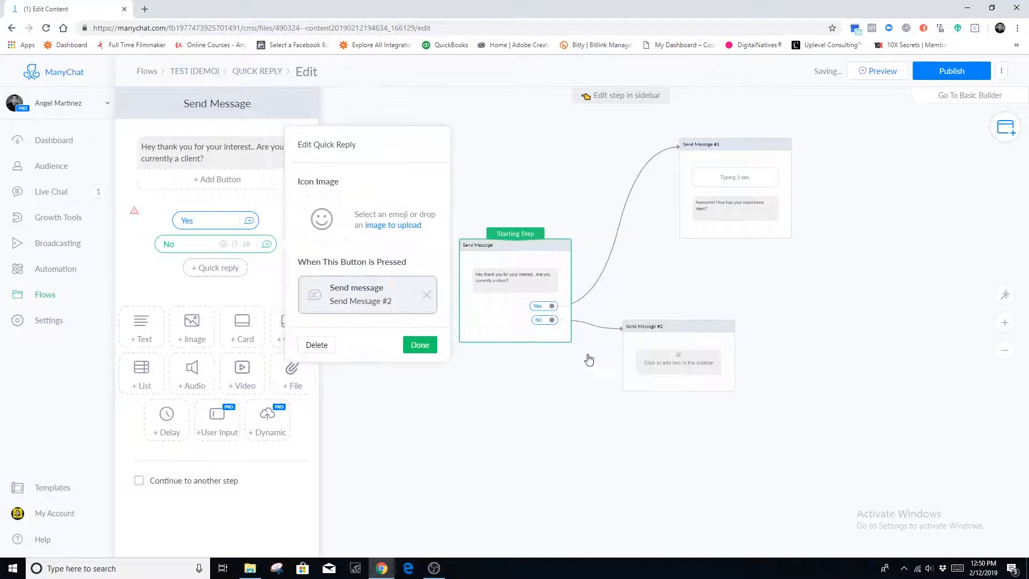
left_click(731, 445)
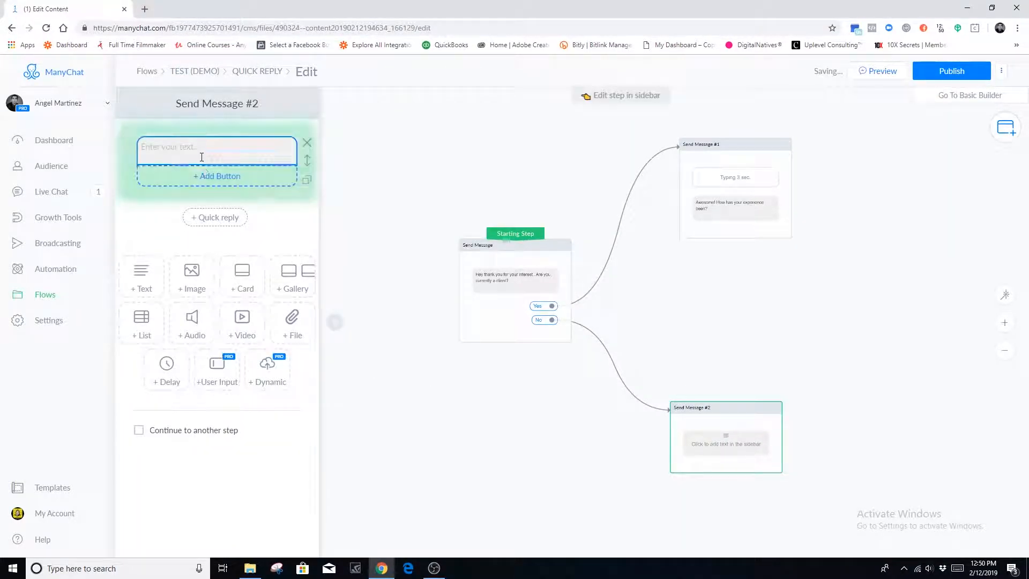
left_click_drag(173, 362, 219, 144)
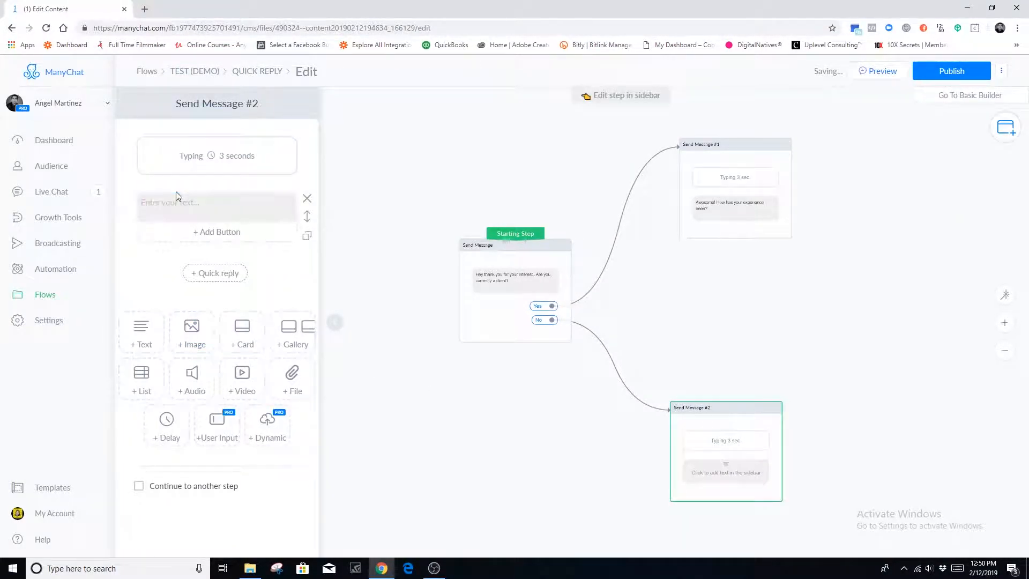
Step: Enter "No worries. Would you be interested in our services?" as the text of the No follow-up message
left_click(165, 206)
type("No worries. Would you be interested in o")
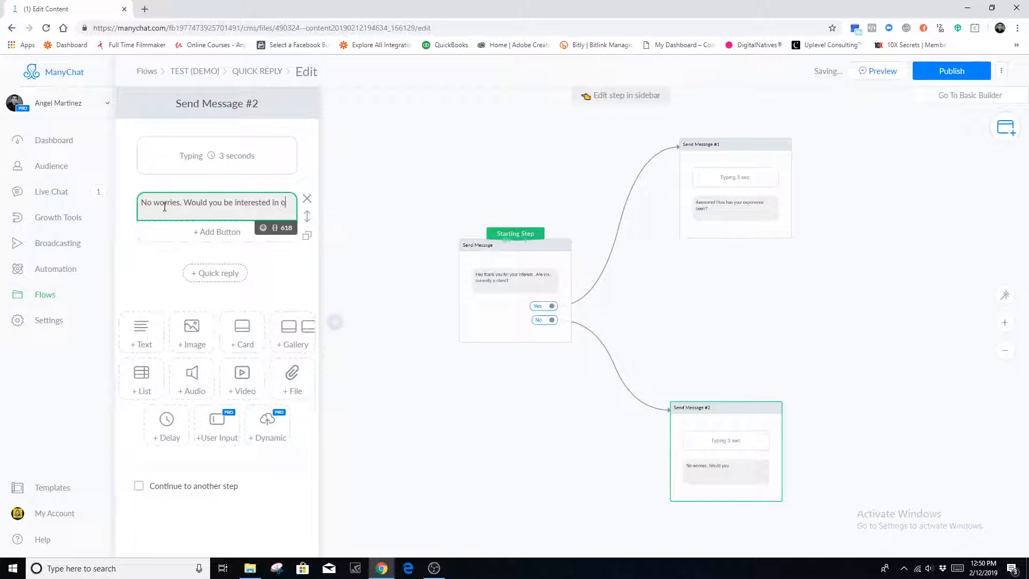
type("ur services")
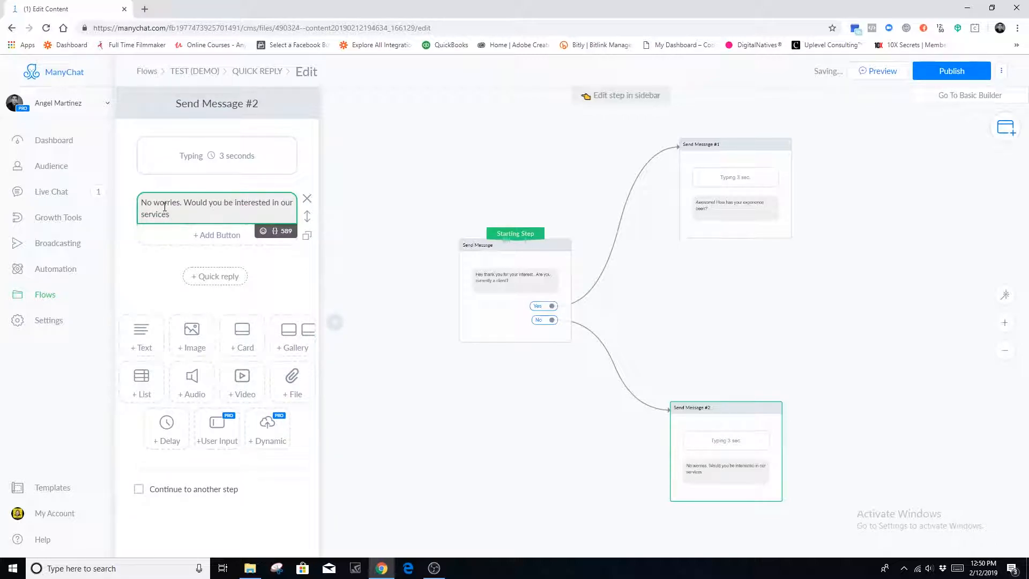
left_click(556, 450)
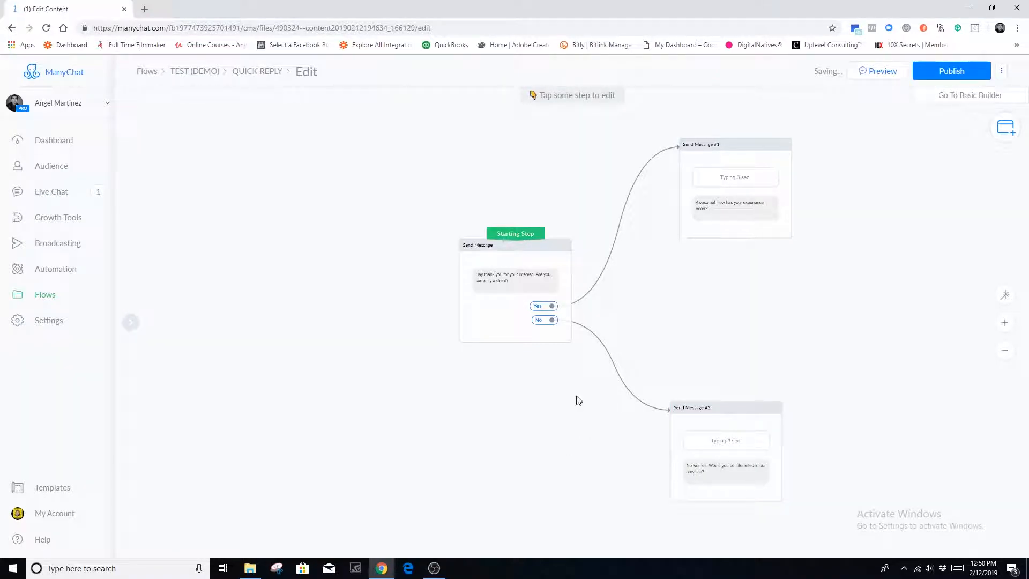
Step: Publish the QUICK REPLY flow
left_click_drag(582, 404, 519, 378)
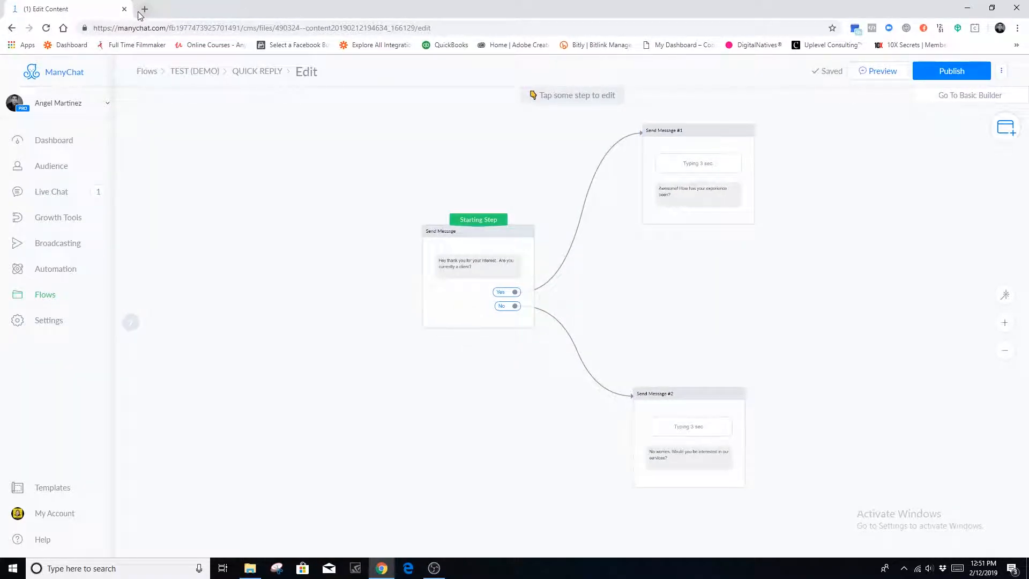
left_click_drag(759, 290, 737, 308)
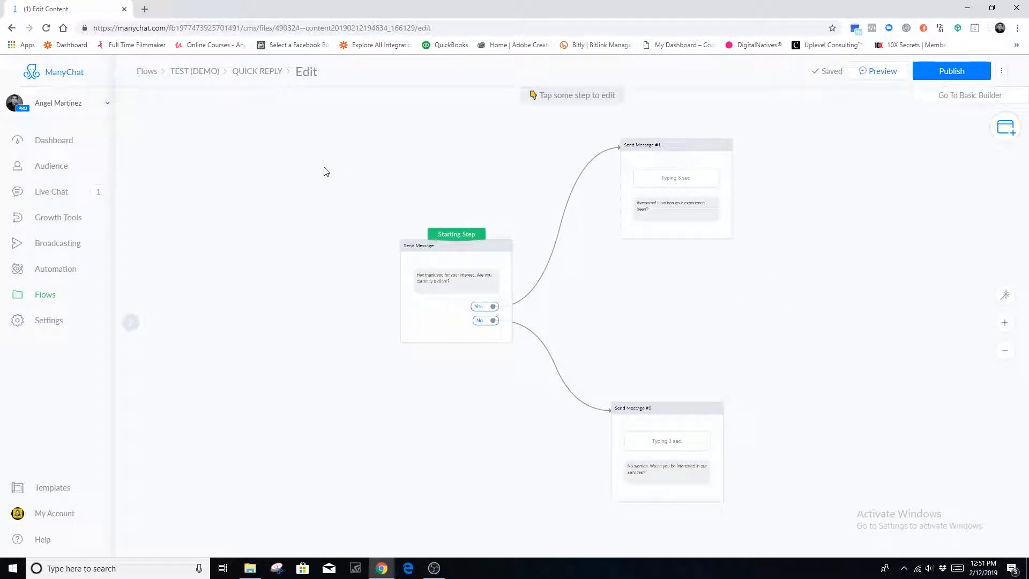
left_click(943, 70)
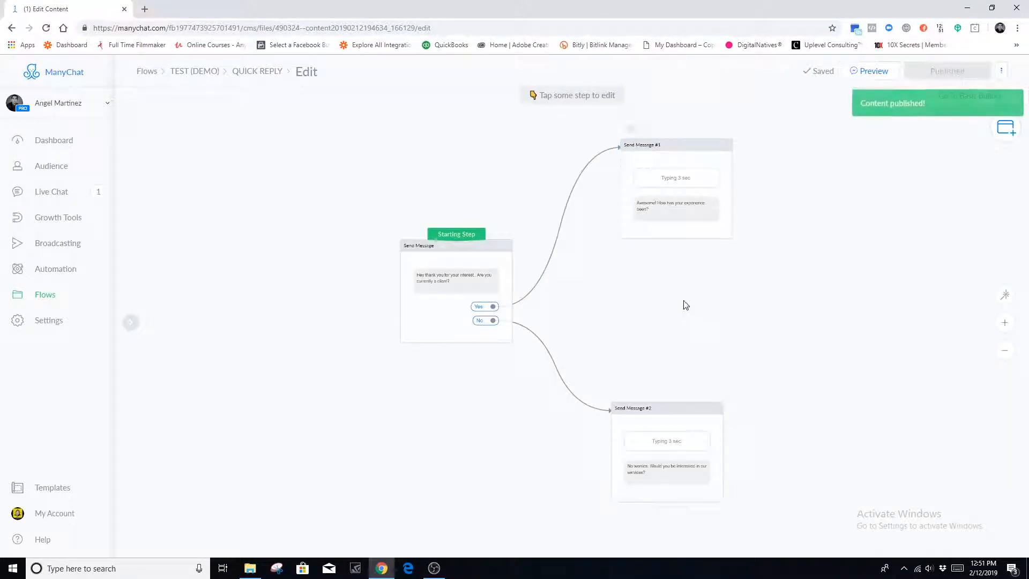
left_click_drag(682, 304, 674, 310)
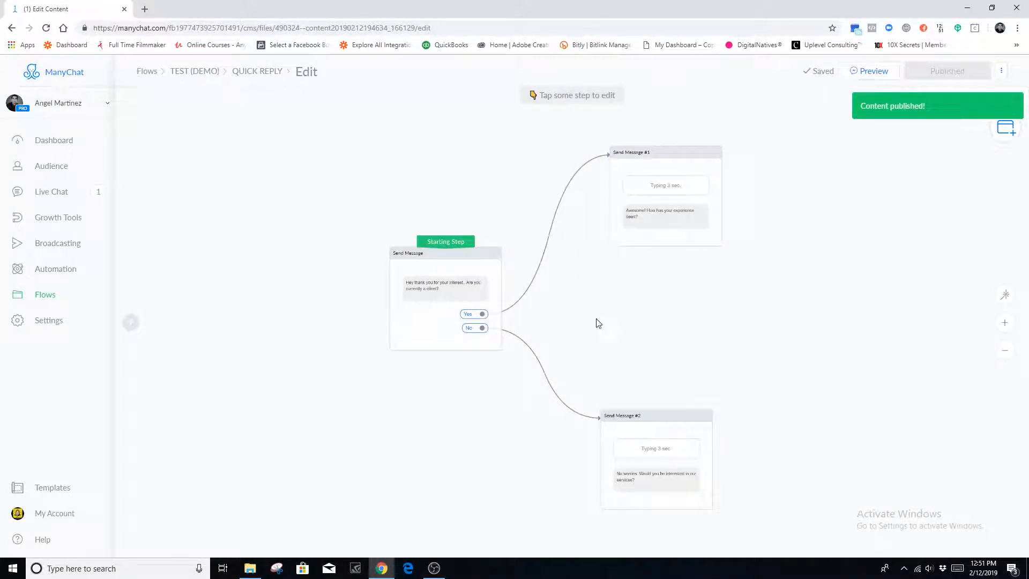
Step: Open the STANDARD BUTTON flow from the TEST (DEMO) folder for editing
left_click(49, 296)
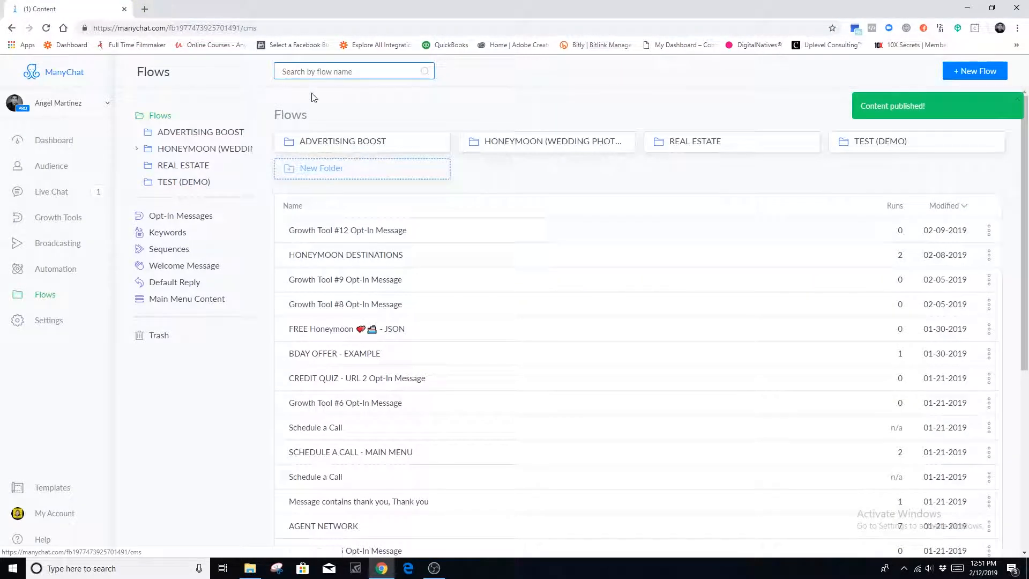
left_click(889, 141)
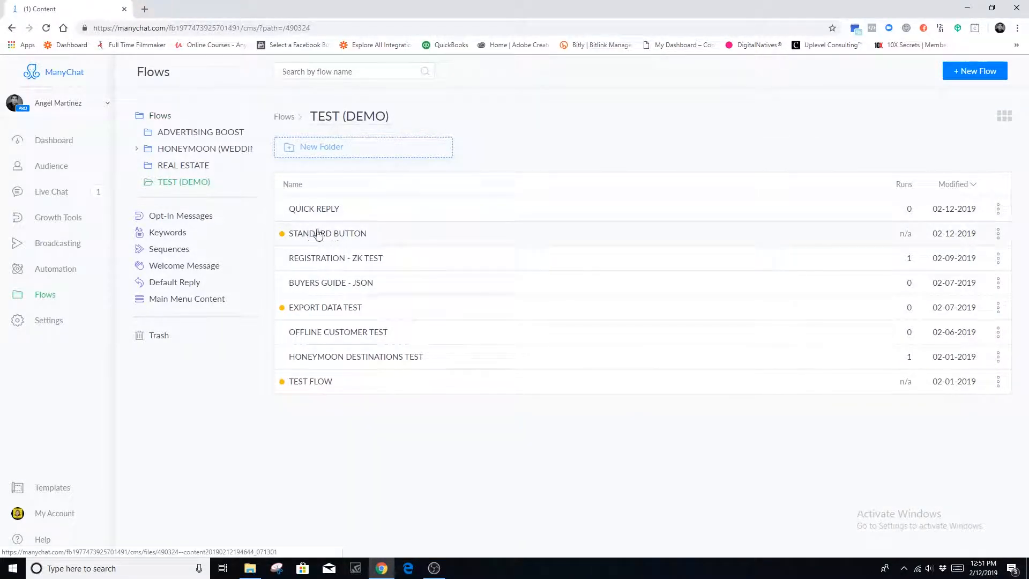
left_click(333, 234)
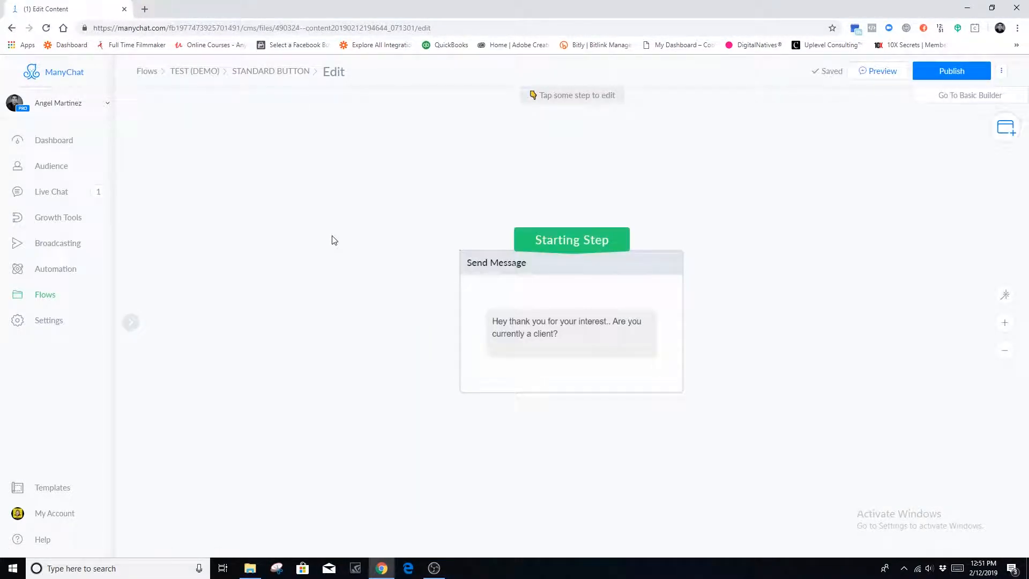
left_click(1004, 350)
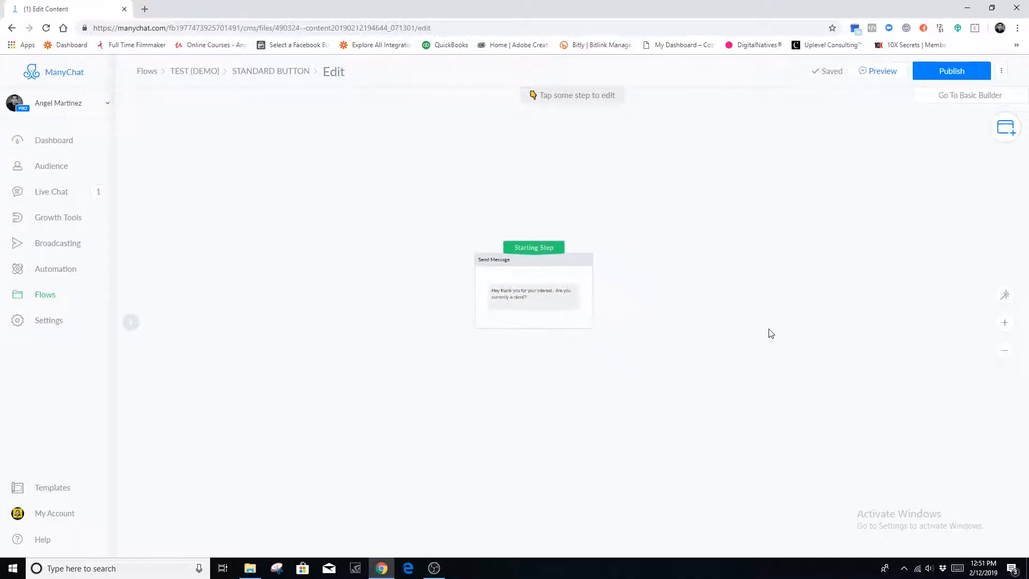
Step: Add two buttons beneath the text of the starting message
left_click(530, 315)
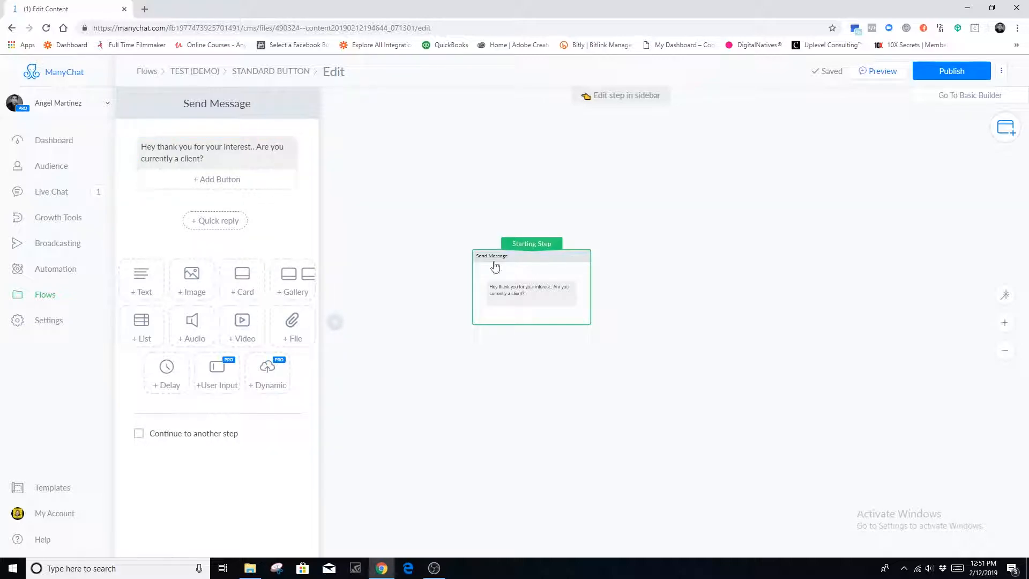
left_click(212, 180)
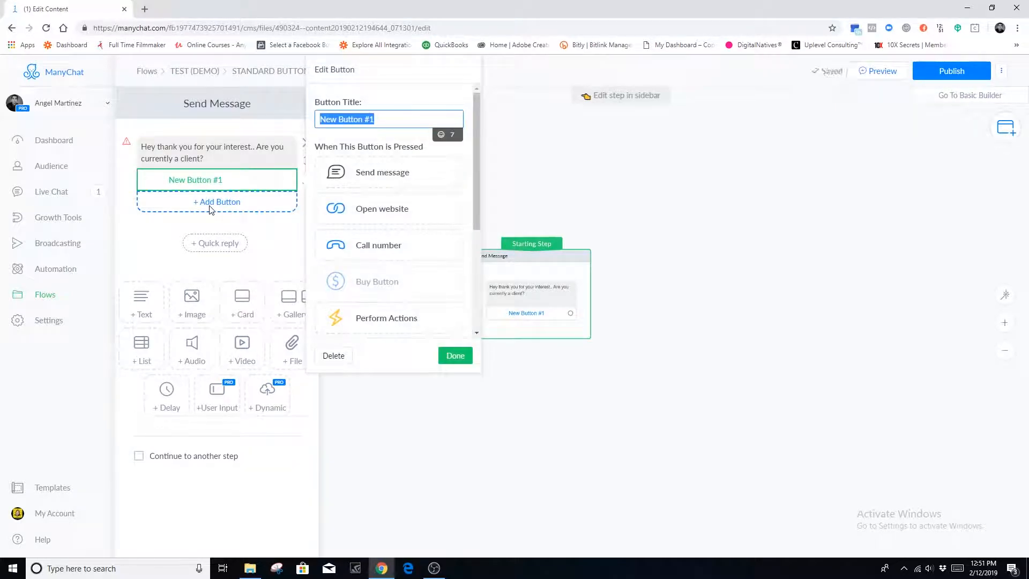
left_click(210, 209)
left_click(158, 258)
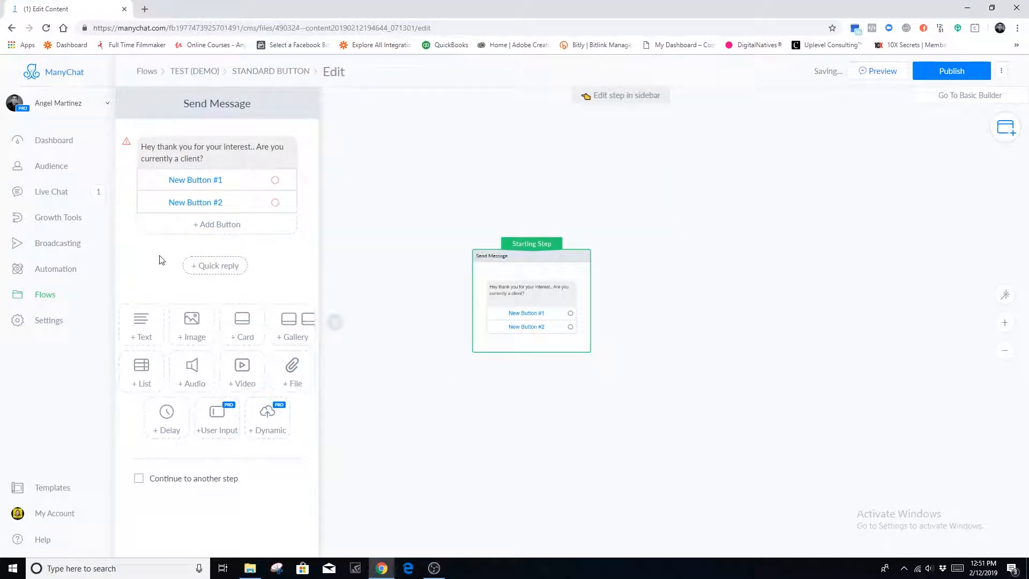
Step: Title the starting message's first button Yes and its second button No
left_click(223, 180)
type("Yes")
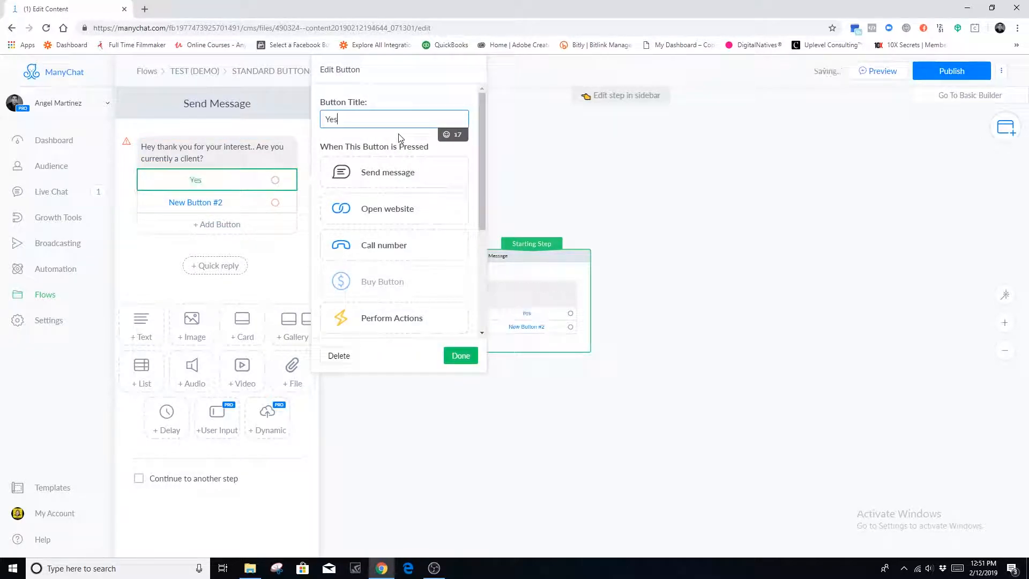
left_click(172, 271)
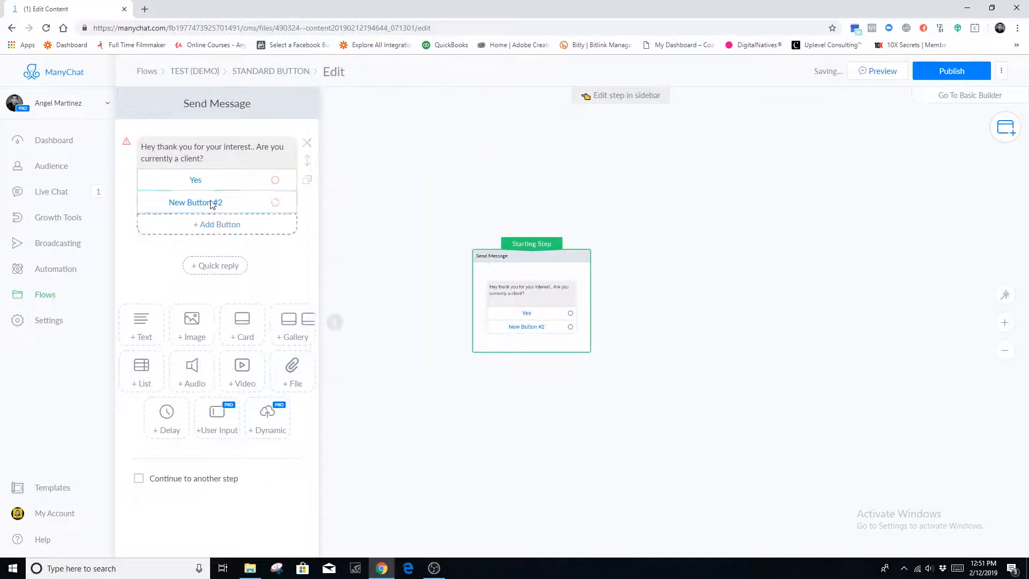
left_click(225, 202)
type("No")
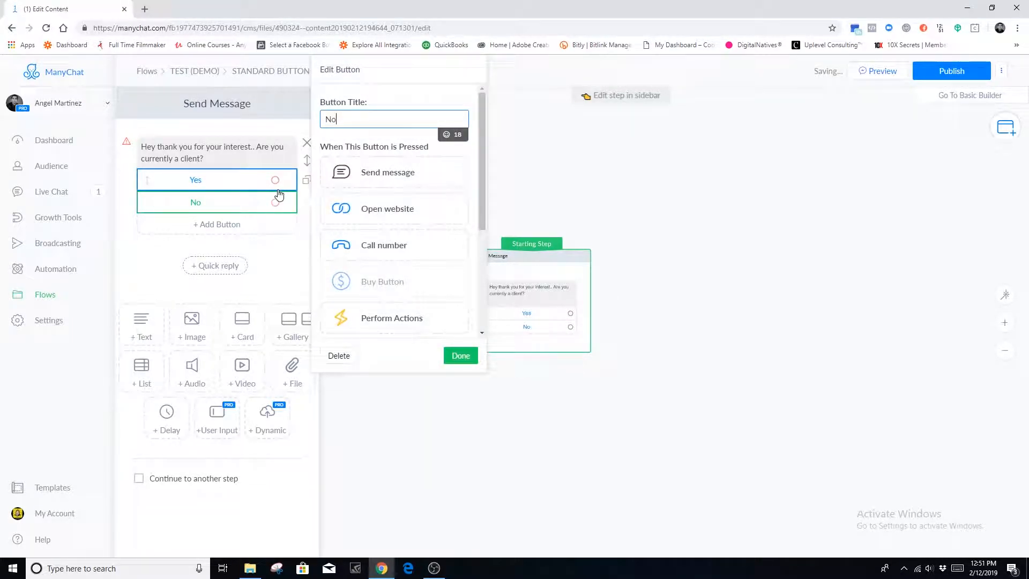
left_click(156, 266)
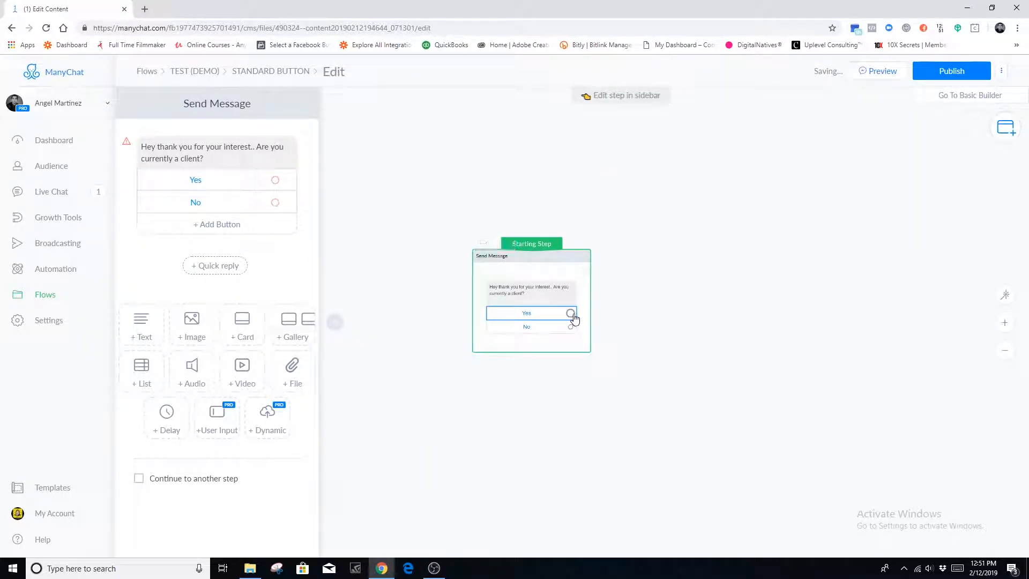
Step: Link the Yes button to a new message step and place a 3-second typing delay above its text block
mouse_move(572, 317)
left_mouse_down()
mouse_move(726, 168)
mouse_move(572, 321)
left_mouse_up()
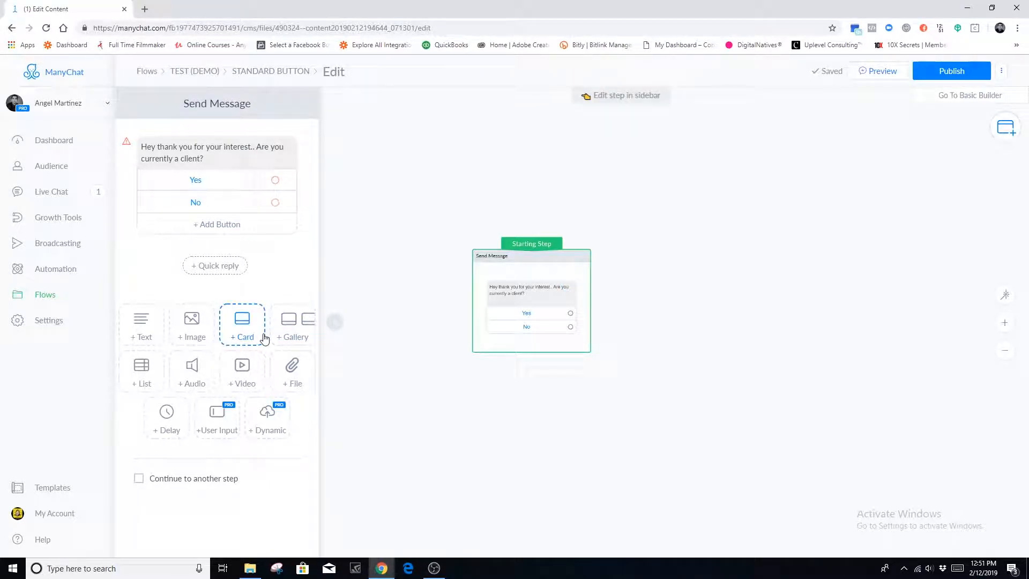
left_click(196, 180)
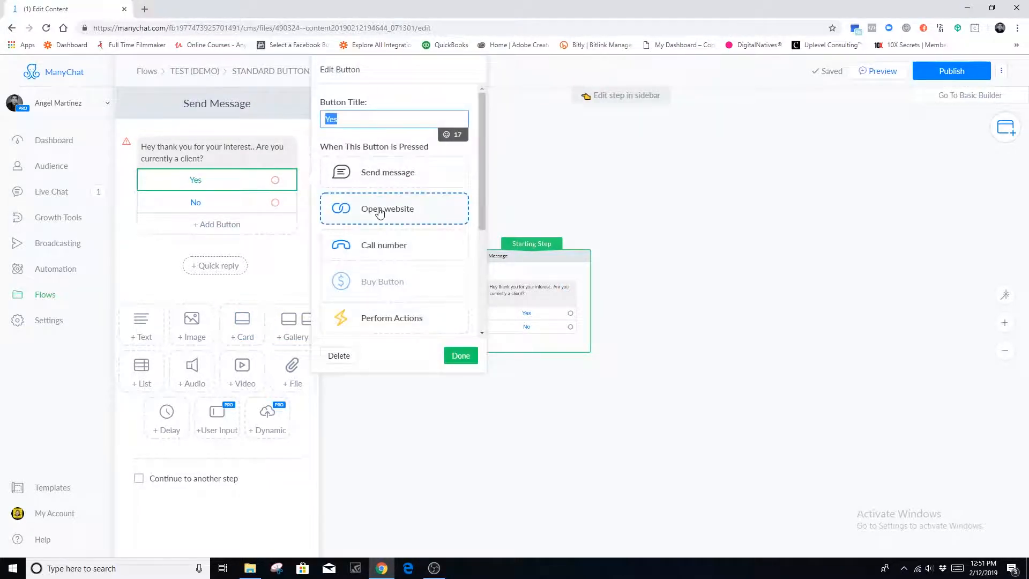
left_click(384, 173)
left_click(780, 129)
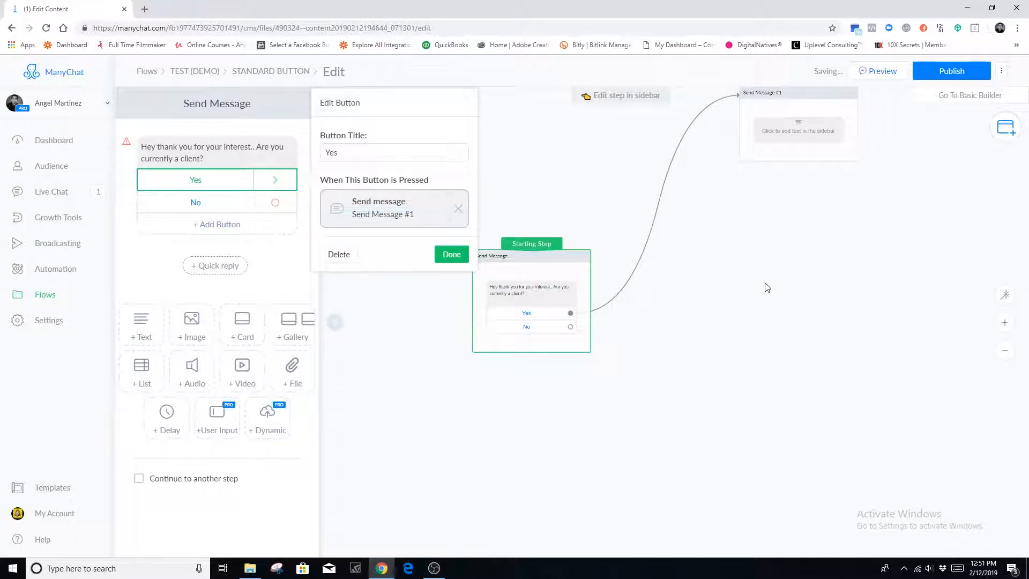
left_click(764, 157)
left_click(166, 369)
Step: Enter "Awesome! How has your experience been?" as the text of the Yes follow-up message
left_click(205, 208)
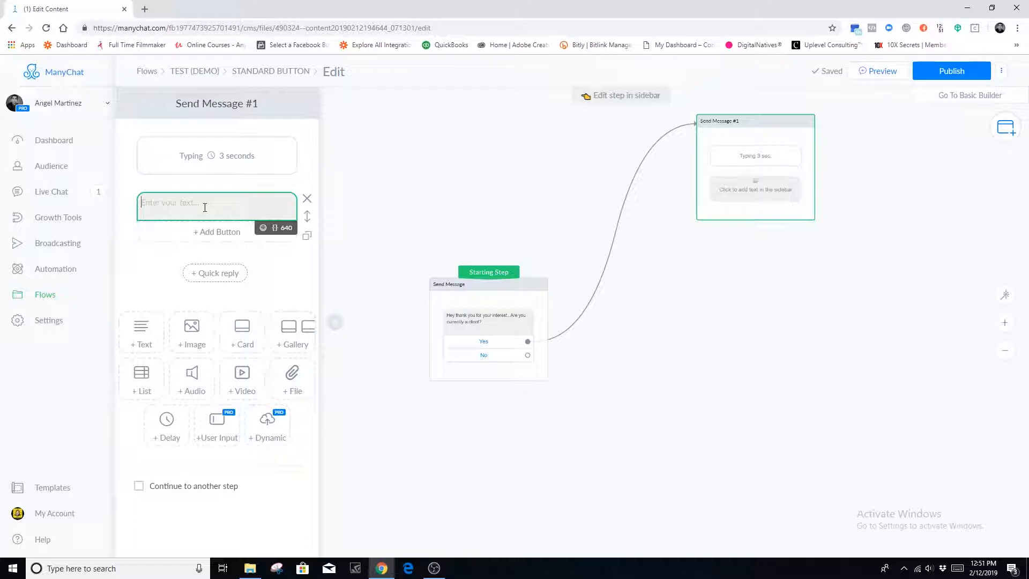
type("Awesome! ")
type("Hi")
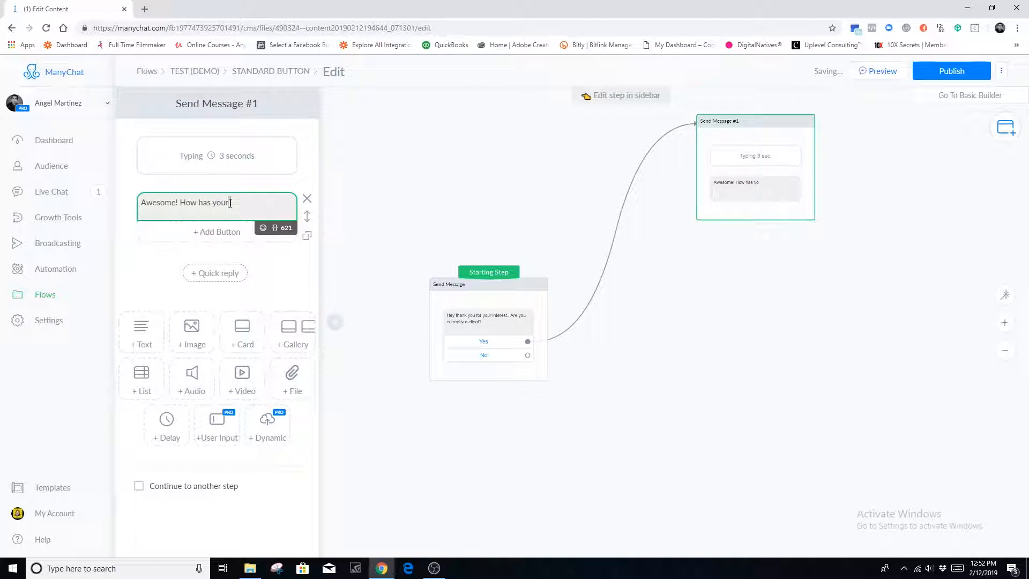
type("erience been?")
left_click(734, 397)
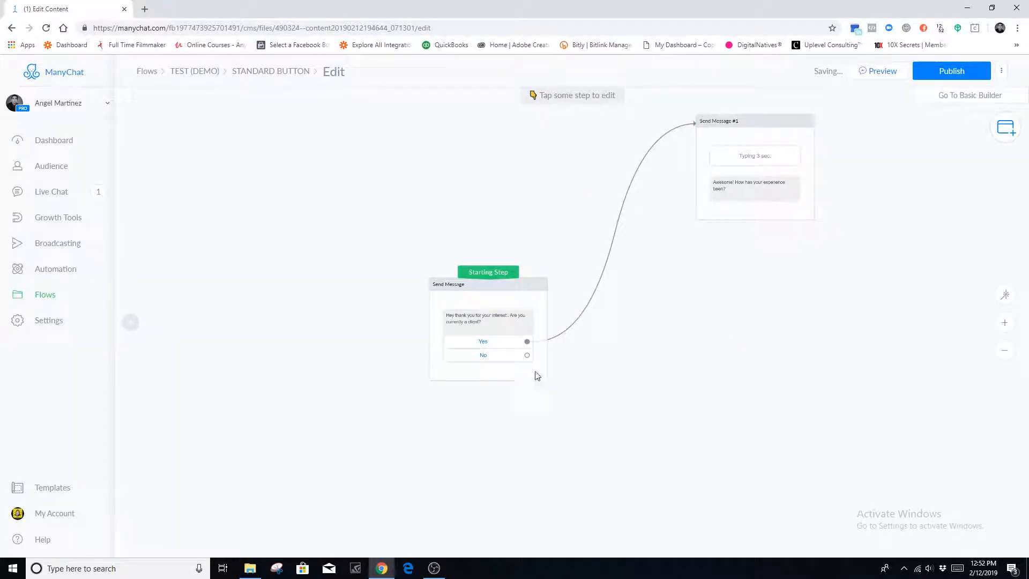
left_click_drag(528, 355, 529, 431)
left_click(509, 364)
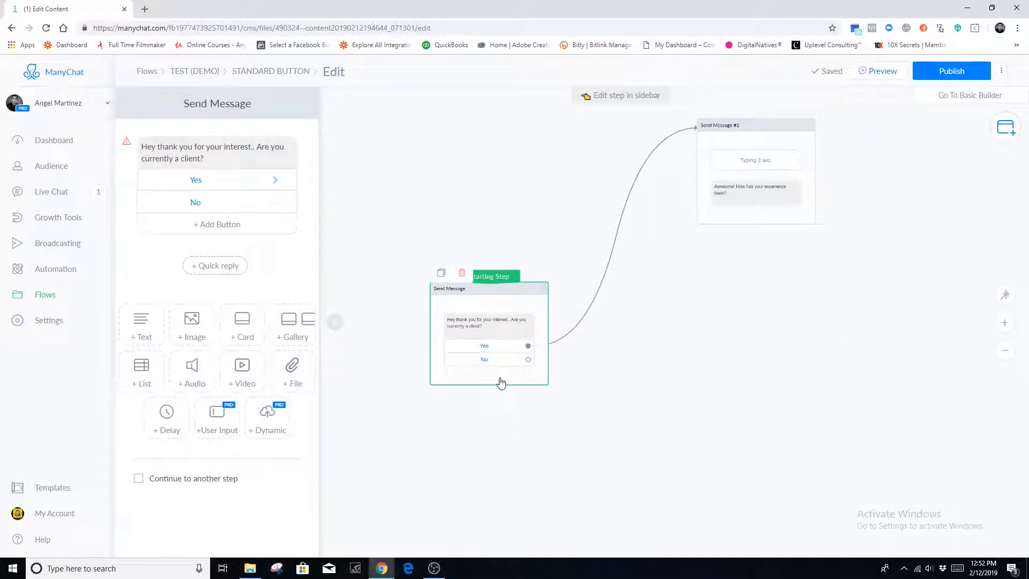
left_click(158, 335)
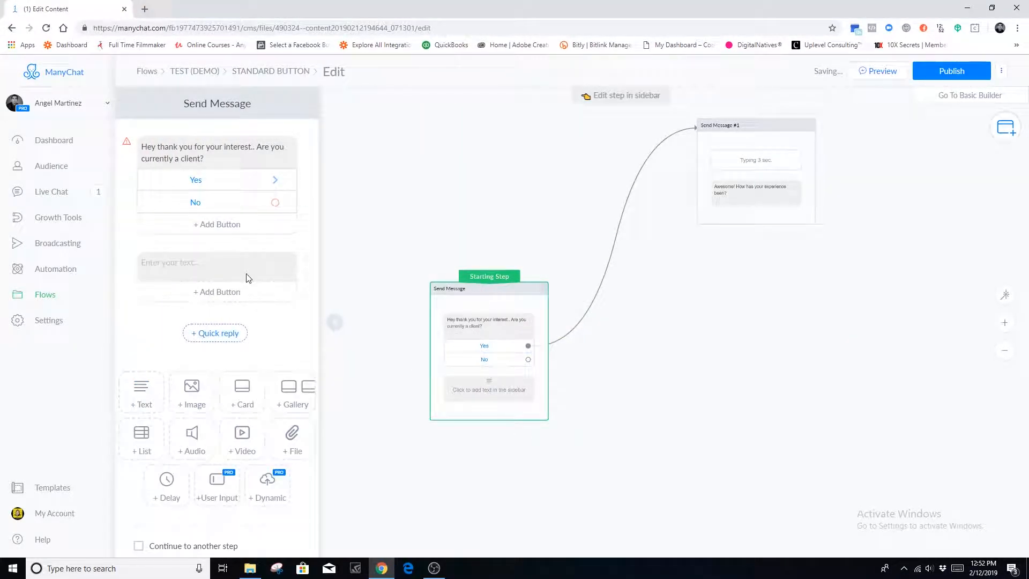
left_click_drag(528, 359, 764, 443)
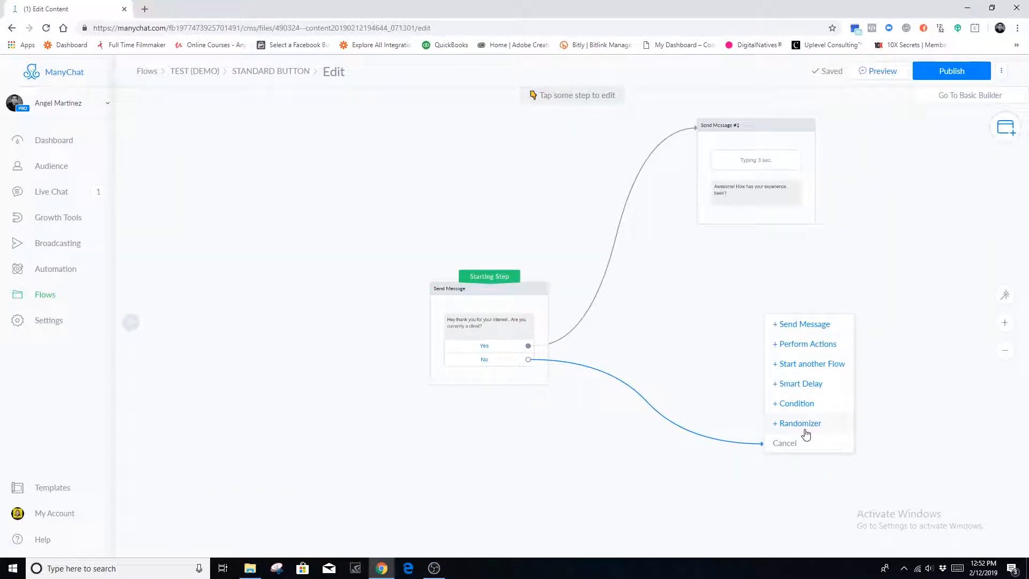
Step: Link the No button to a new message step and place a 3-second typing delay above its text block
left_click(503, 359)
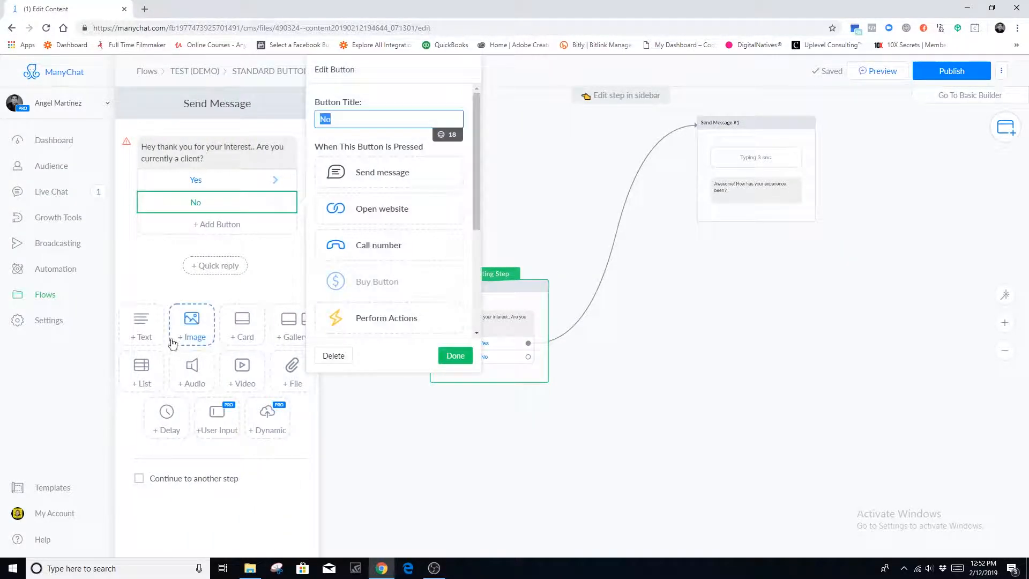
left_click(368, 172)
left_click(687, 403)
Step: Enter "No worries.. Would you be interested in our services?" as the No follow-up message's text and publish the STANDARD BUTTON flow
left_click(175, 203)
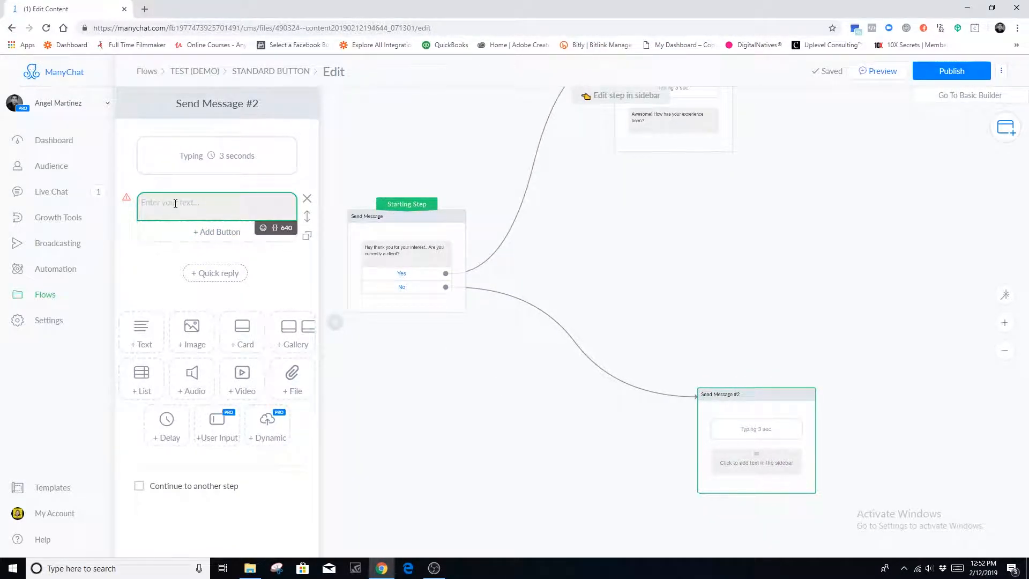
type("No worrei")
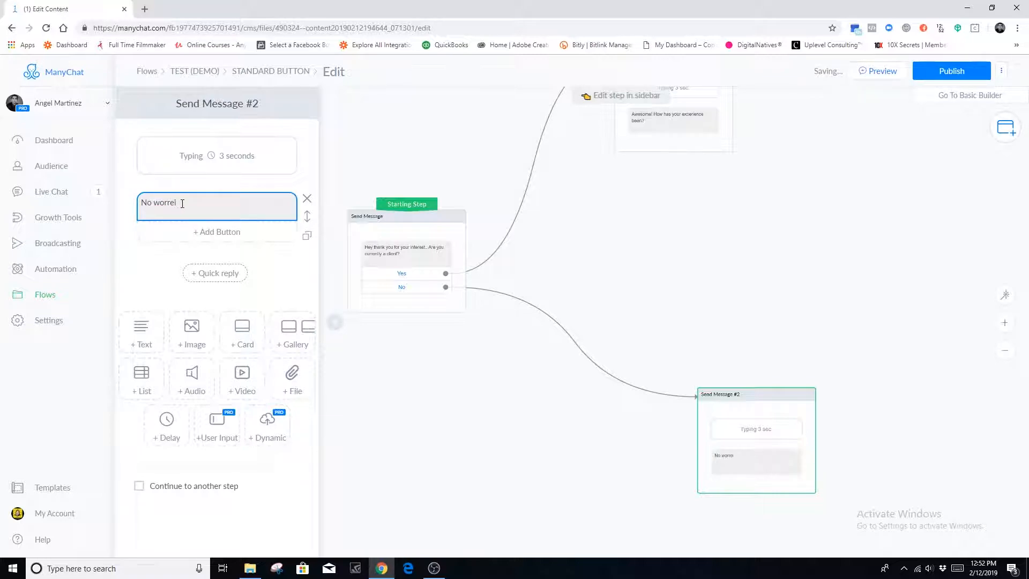
key("BackSpace")
key("BackSpace")
type("ies")
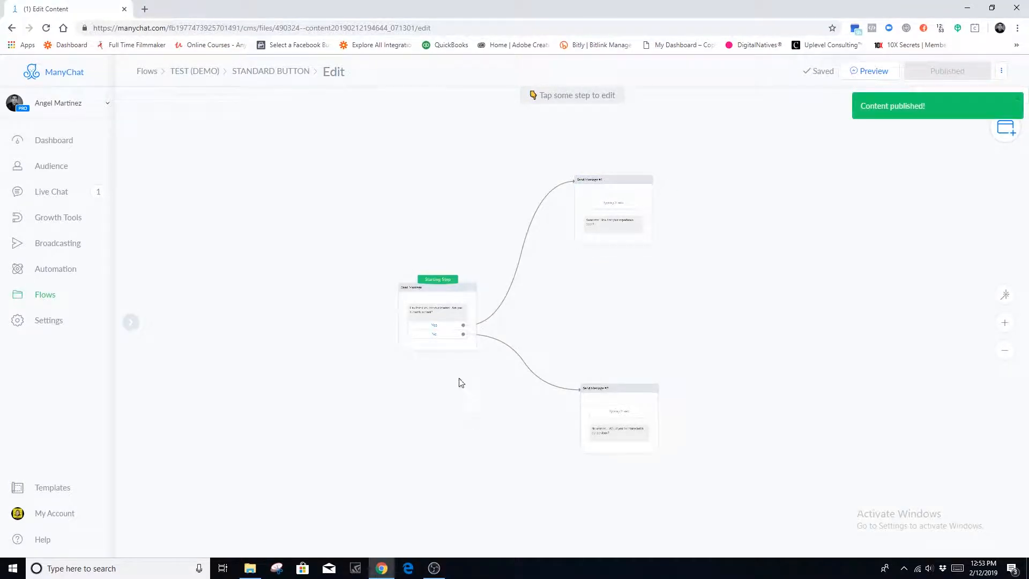
left_click(145, 9)
key("ctrl+w")
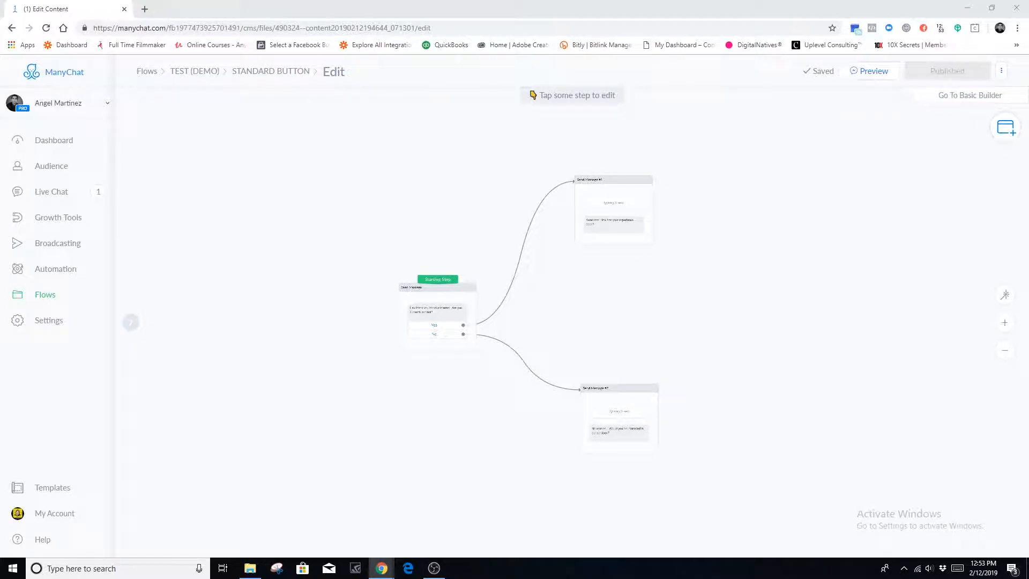
double_click(458, 8)
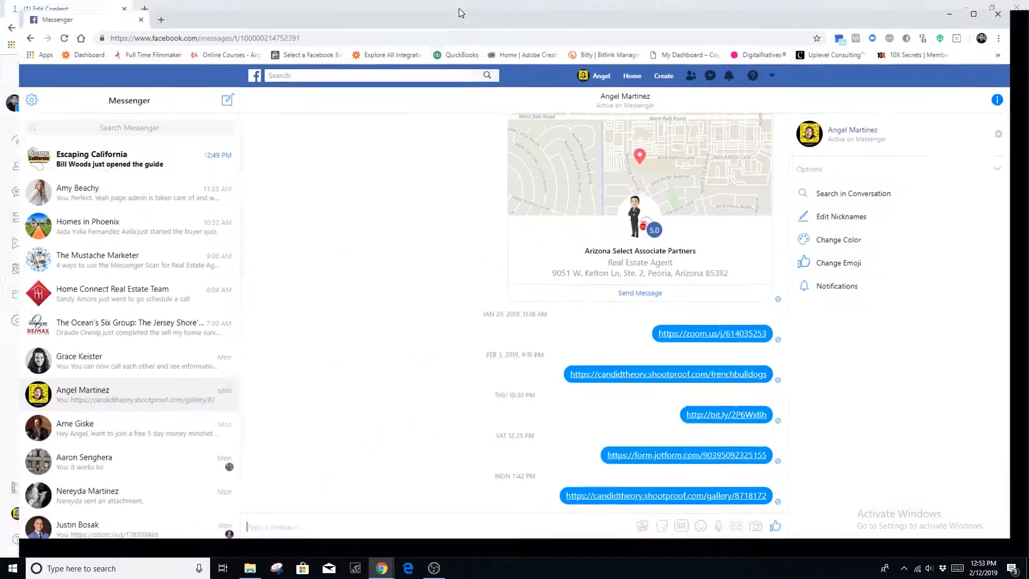
left_click_drag(384, 7, 195, 20)
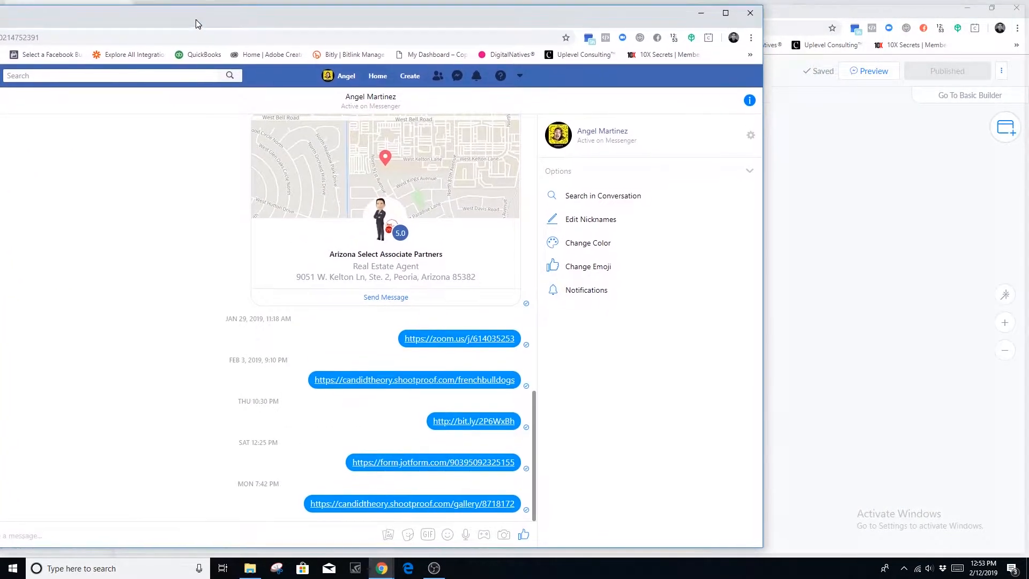
left_click(866, 319)
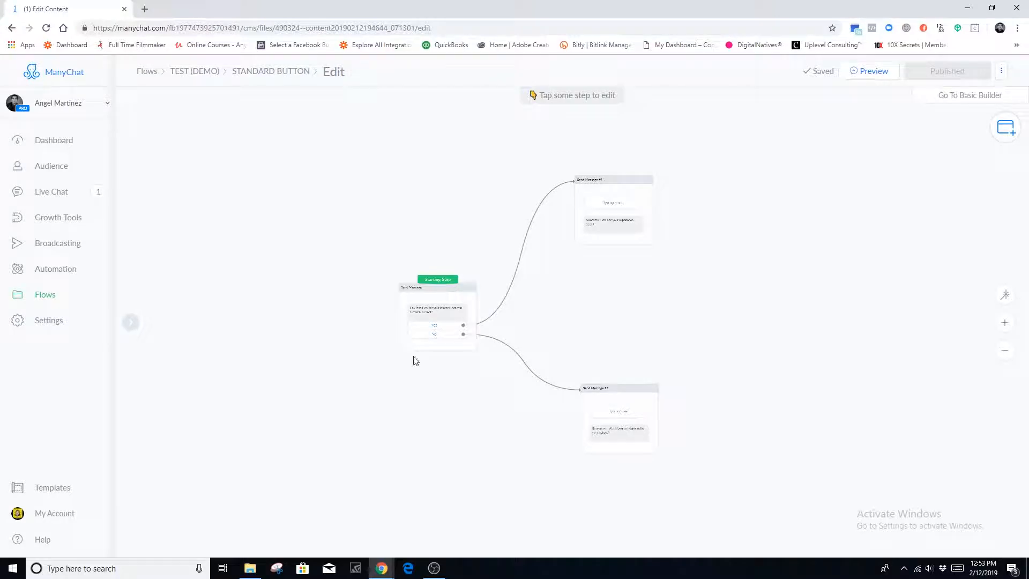
Step: Open the QUICK REPLY flow from the TEST (DEMO) folder for editing
left_click(48, 296)
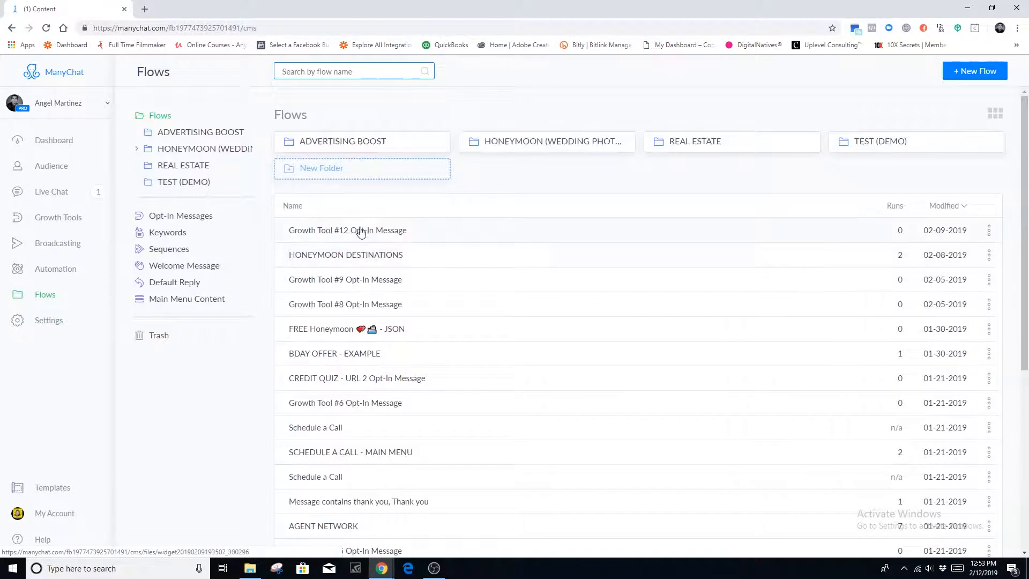
left_click(838, 144)
left_click(349, 234)
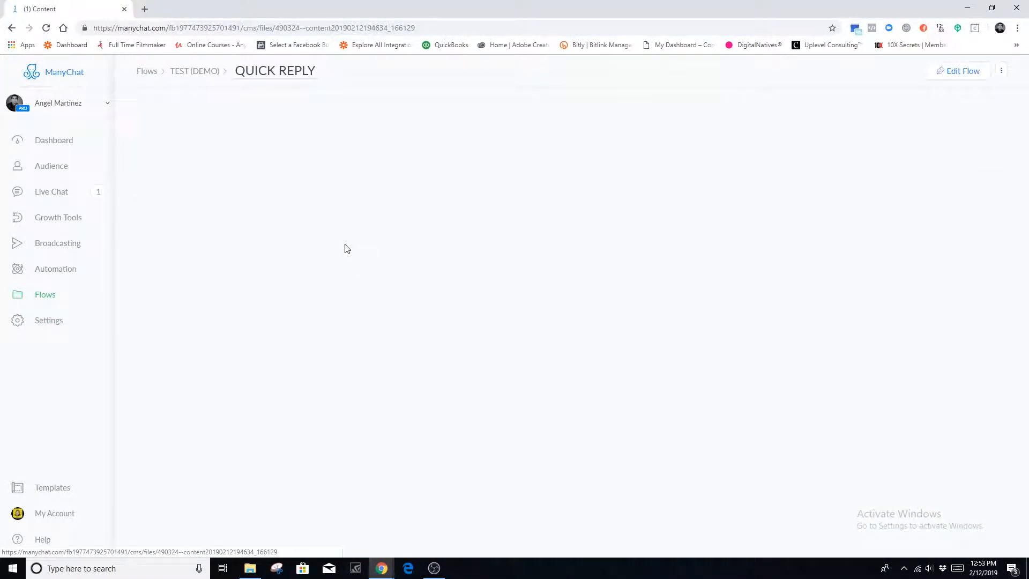
left_click(953, 72)
Step: Send a preview of the QUICK REPLY flow, open it in a separate Messenger window and answer with the Yes quick reply
left_click(870, 70)
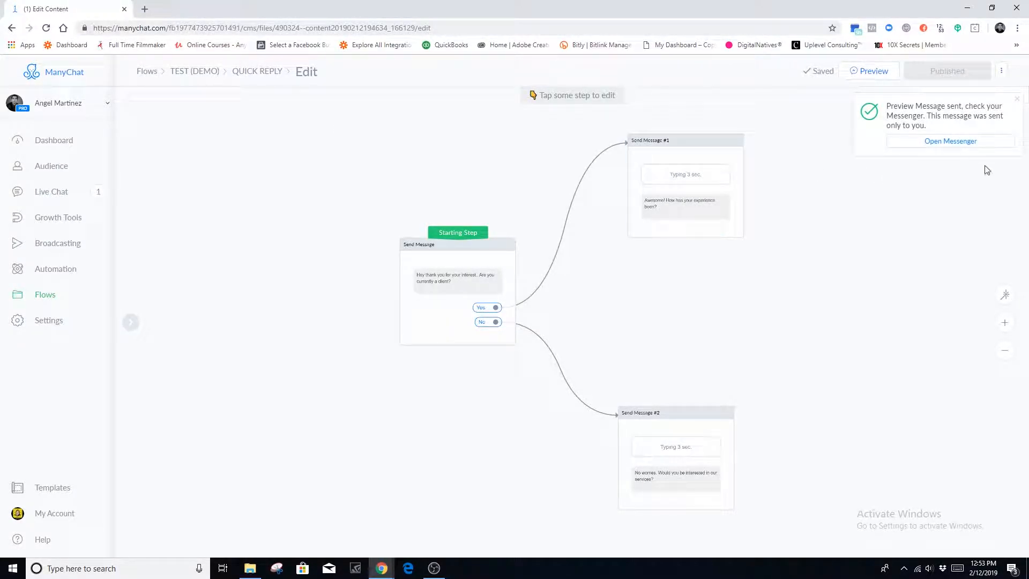
left_click(954, 142)
left_click_drag(188, 17, 199, 52)
left_click_drag(262, 14, 34, 26)
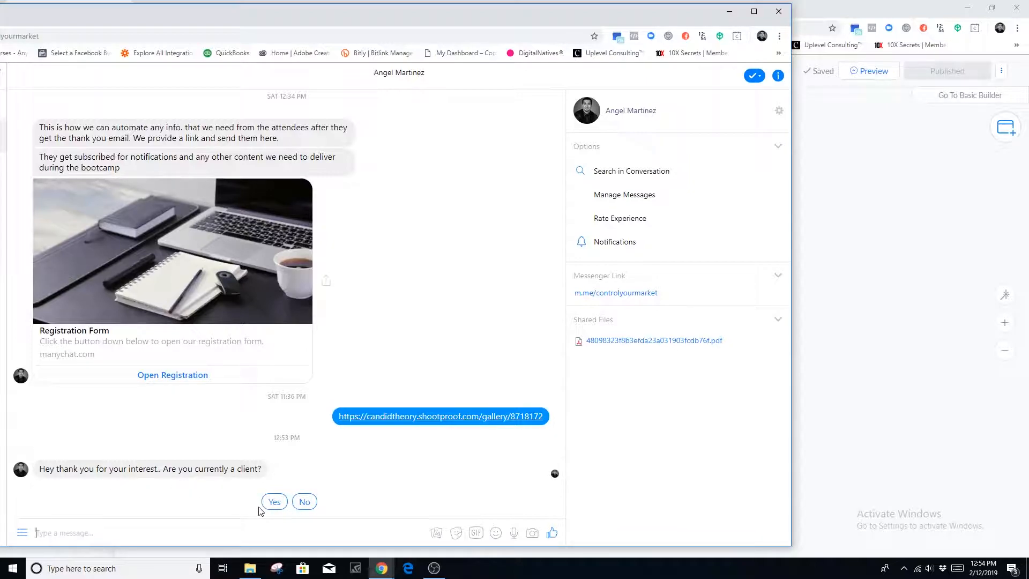
left_click(274, 502)
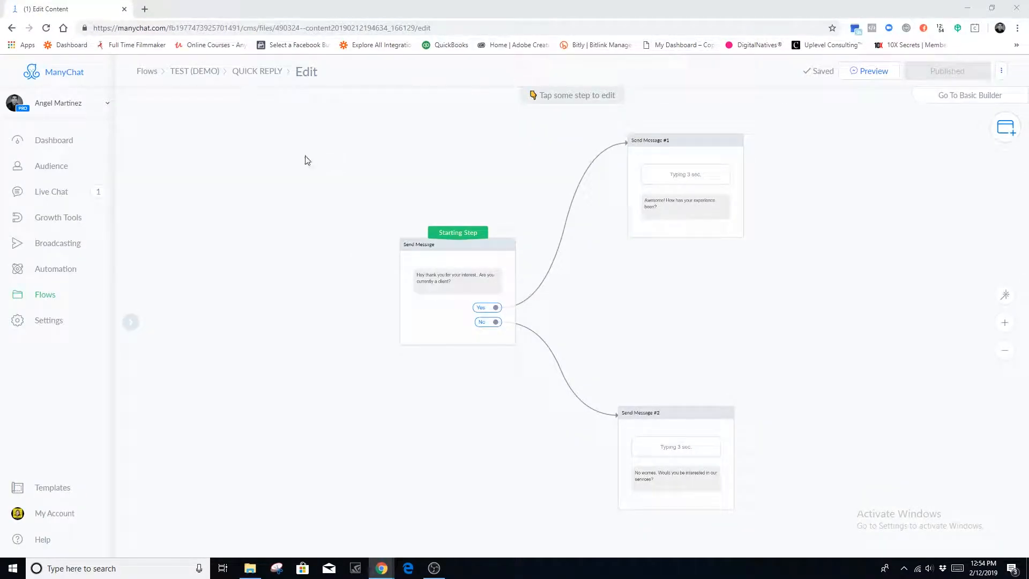
Step: Return to the TEST (DEMO) folder and open the STANDARD BUTTON flow for editing
left_click(57, 305)
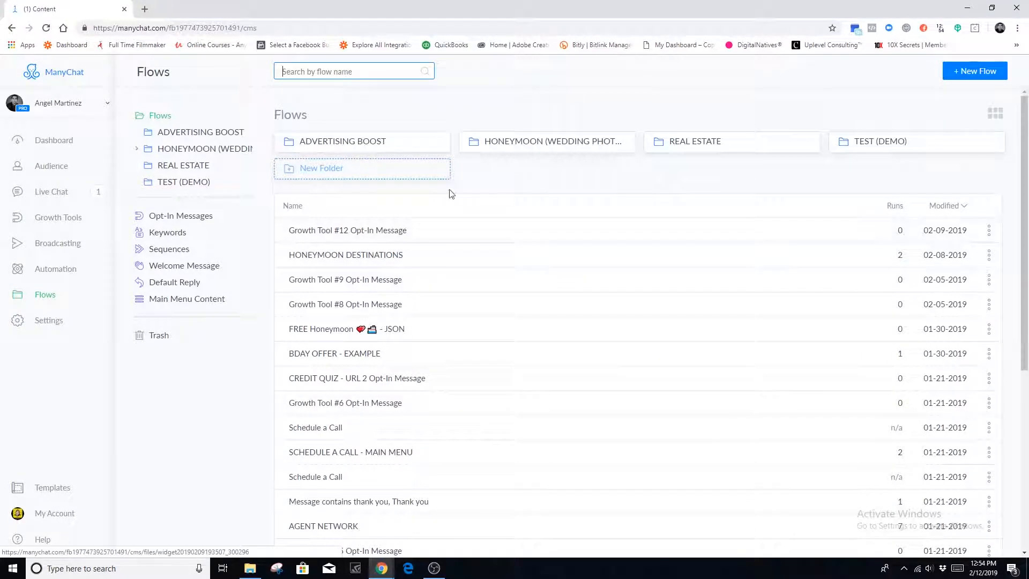
left_click(907, 141)
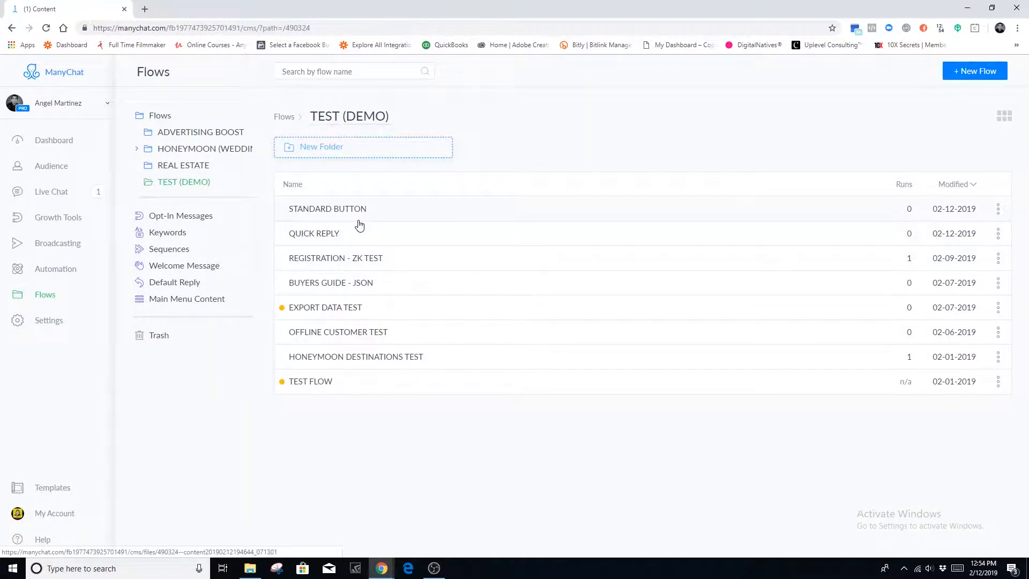
left_click(360, 207)
left_click(959, 72)
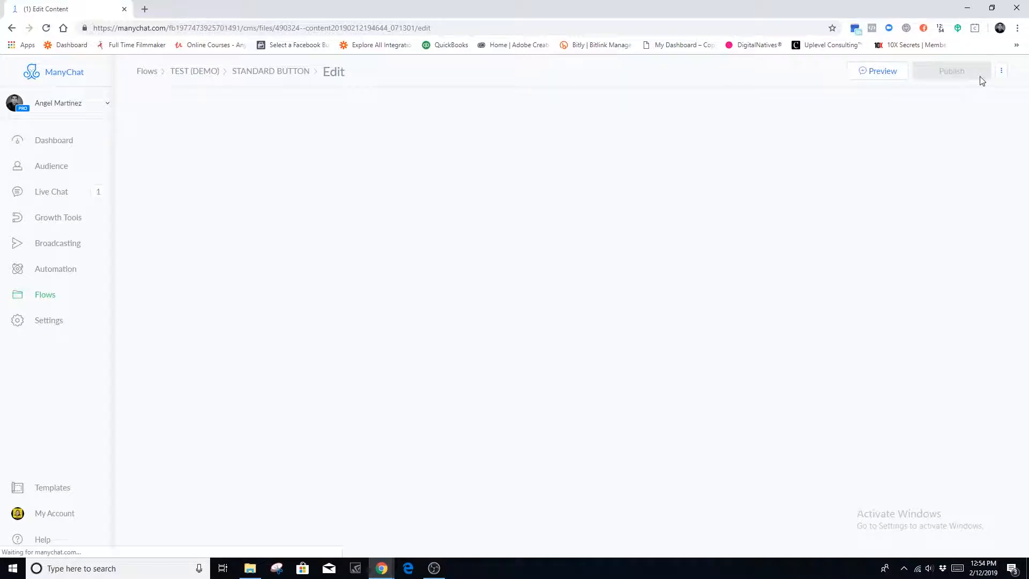
Step: Send a preview of the STANDARD BUTTON flow to Messenger and answer the client question with the No button
left_click(865, 69)
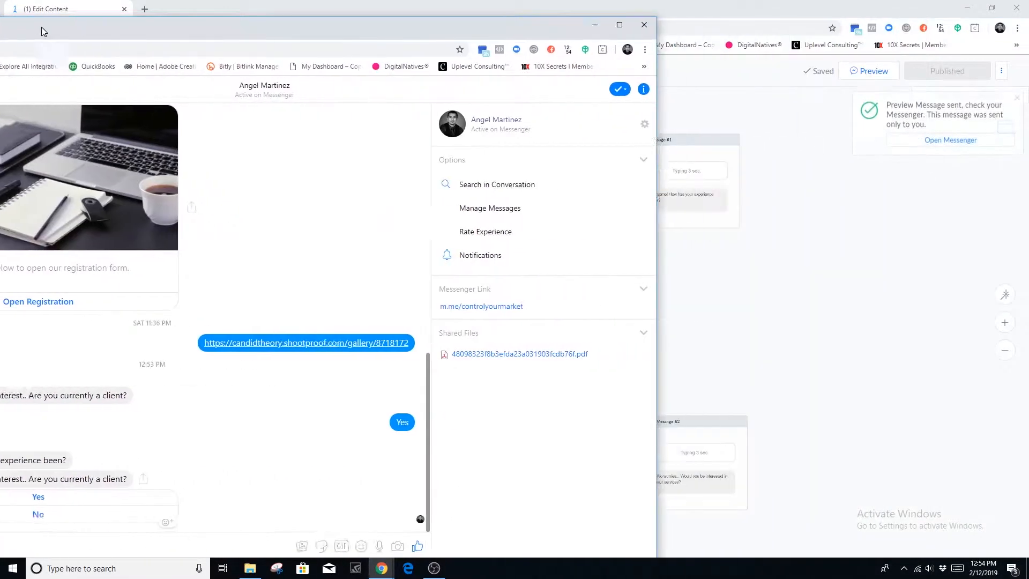
left_click_drag(40, 27, 170, 13)
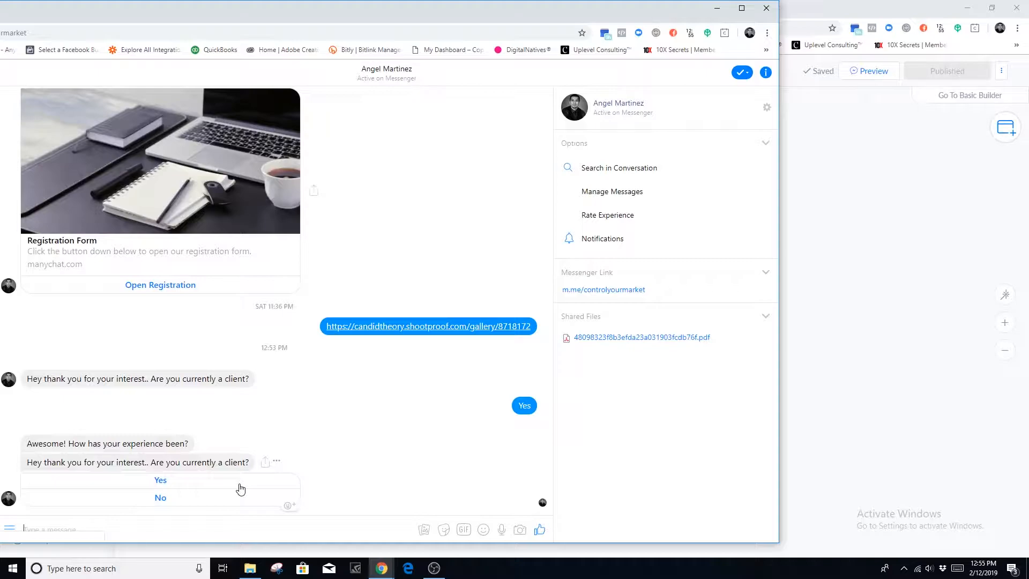
left_click(161, 499)
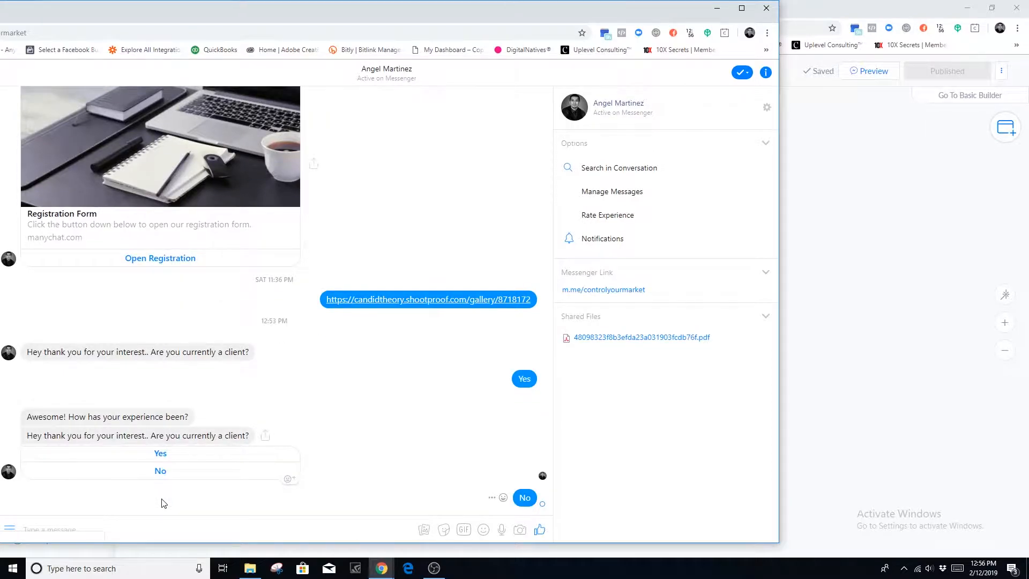